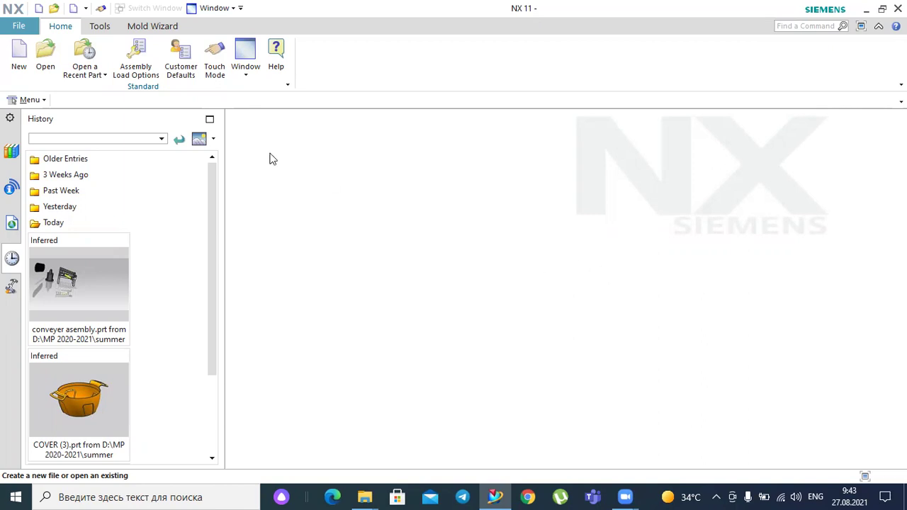
Create a new millimetre Model part, model1.prt, and start a sketch on the datum coordinate system's YZ plane.
click(18, 56)
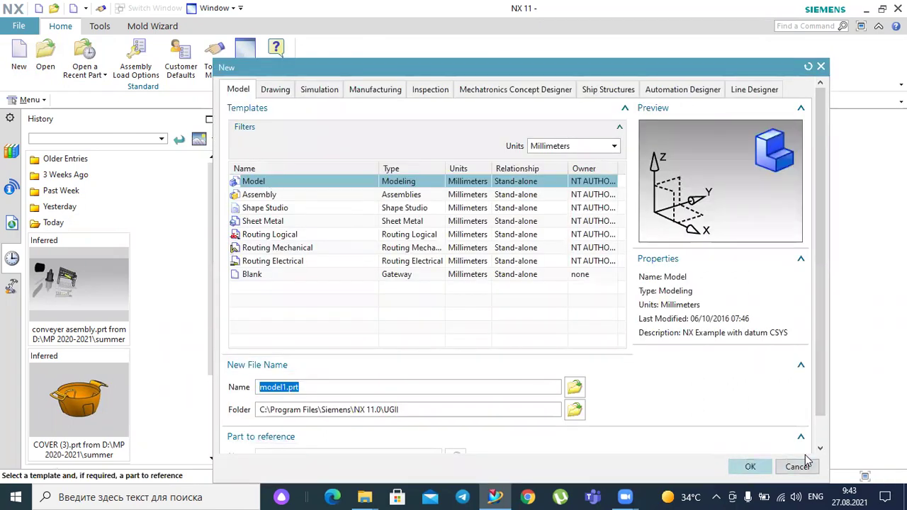
key(Return)
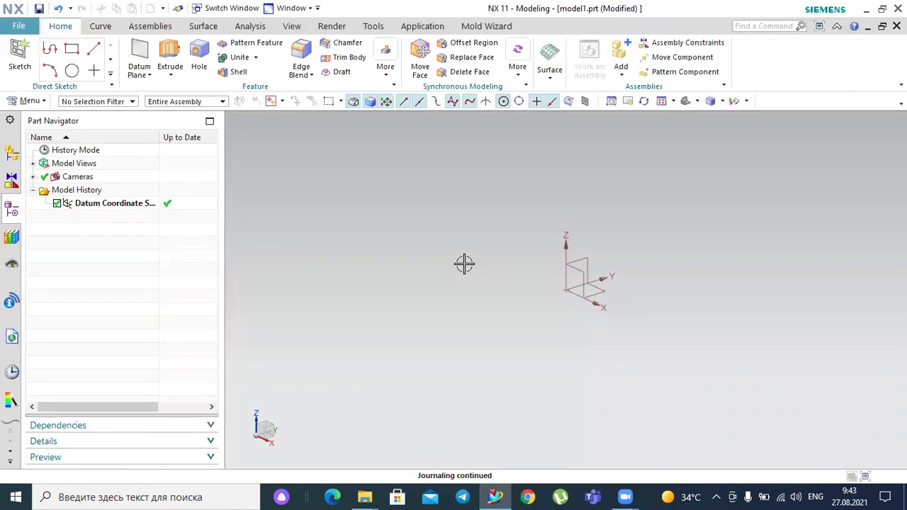
click(22, 55)
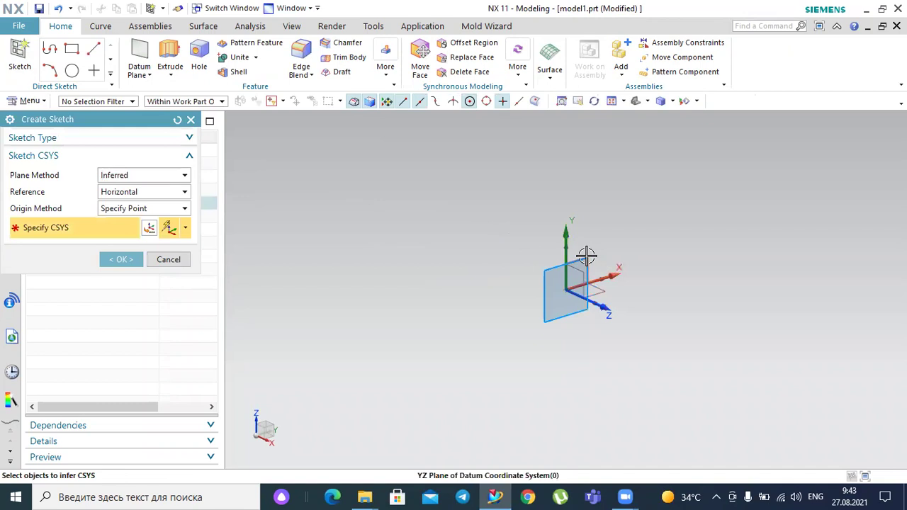
click(573, 257)
click(127, 259)
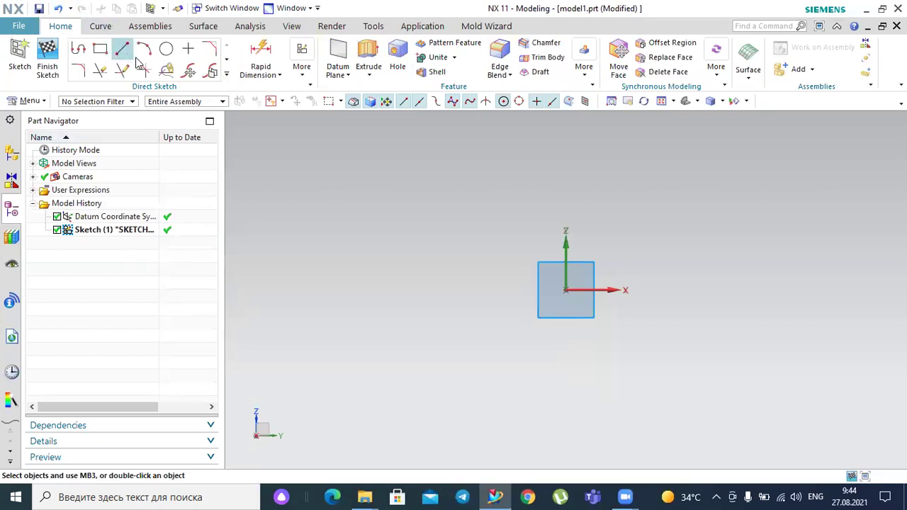
Examine the available sketch dimension types, the geometric constraint options and the additional sketch constraint tools.
click(260, 63)
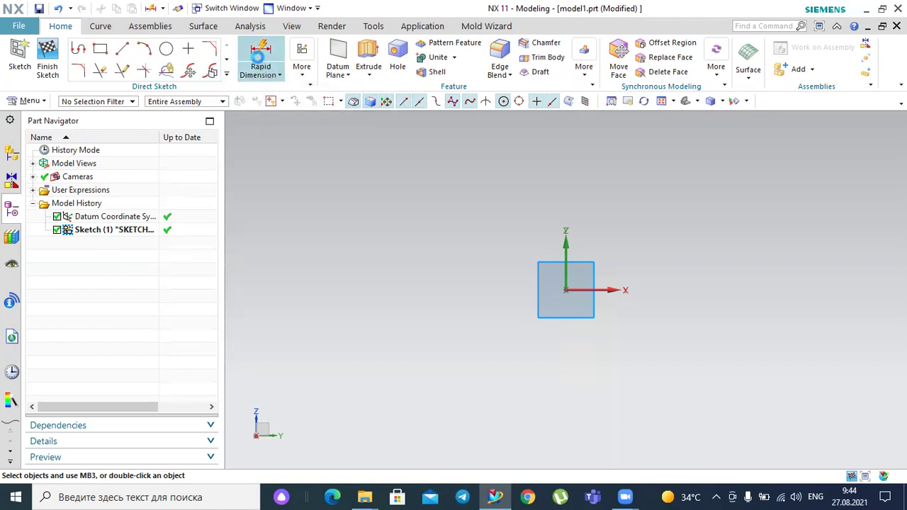
click(272, 74)
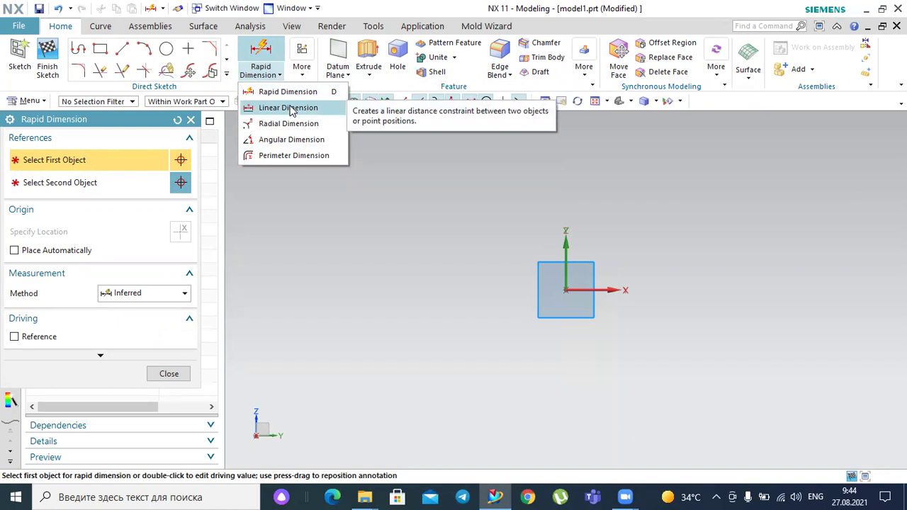
click(191, 119)
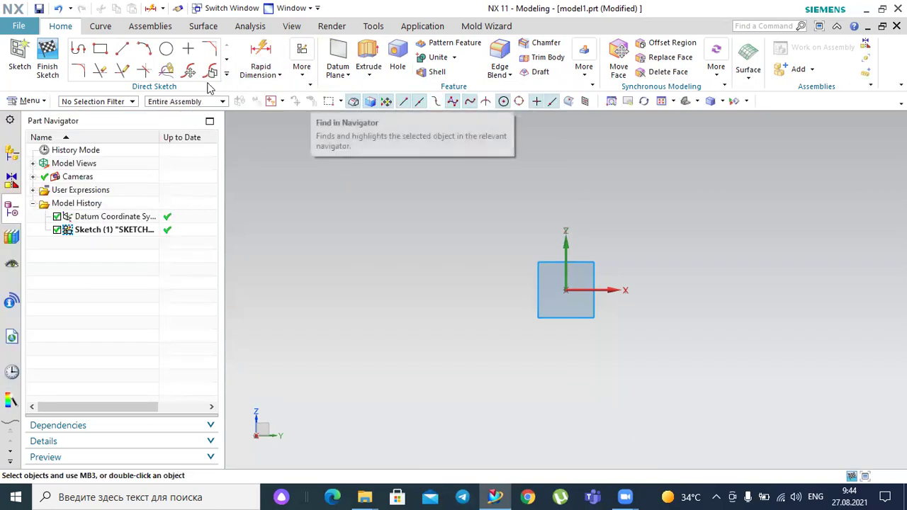
click(302, 75)
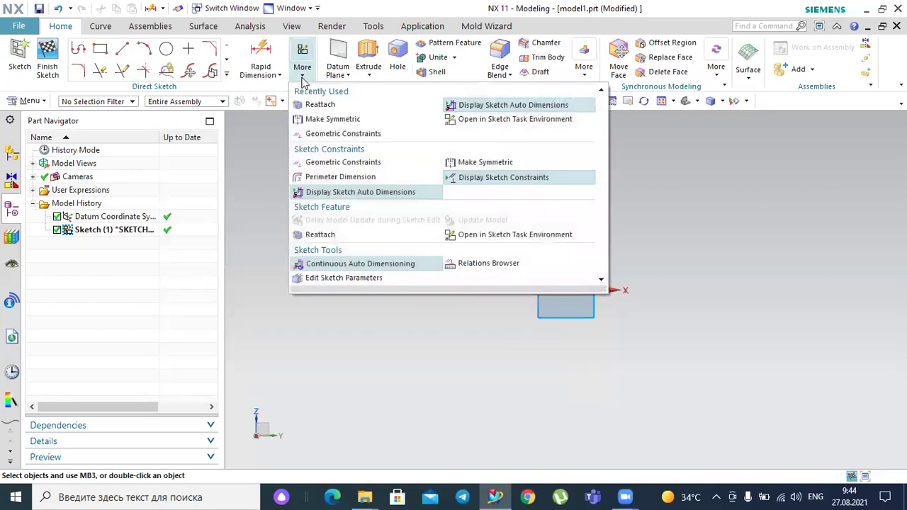
click(337, 133)
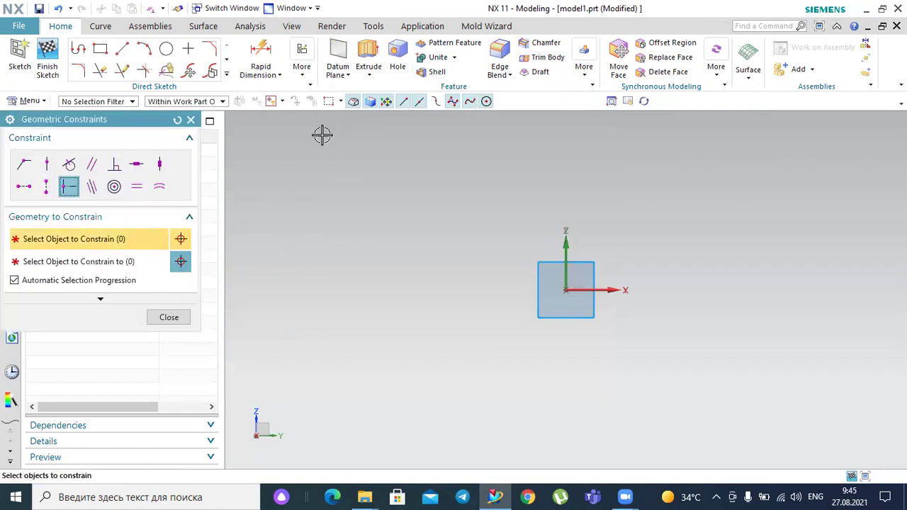
drag(138, 118, 319, 127)
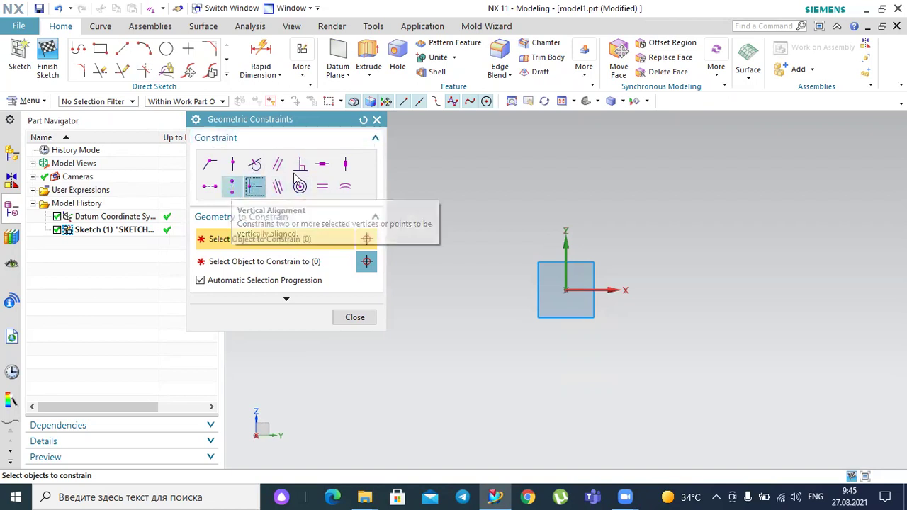
click(377, 120)
click(302, 67)
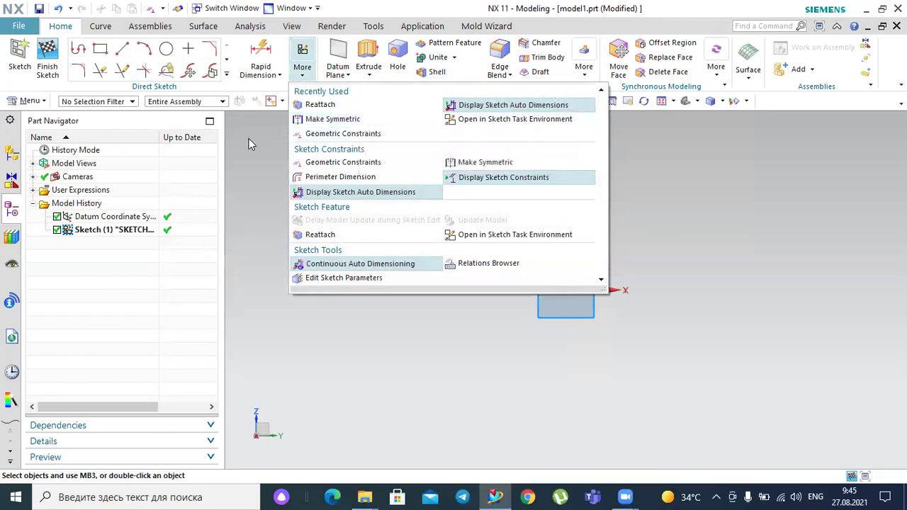
click(190, 275)
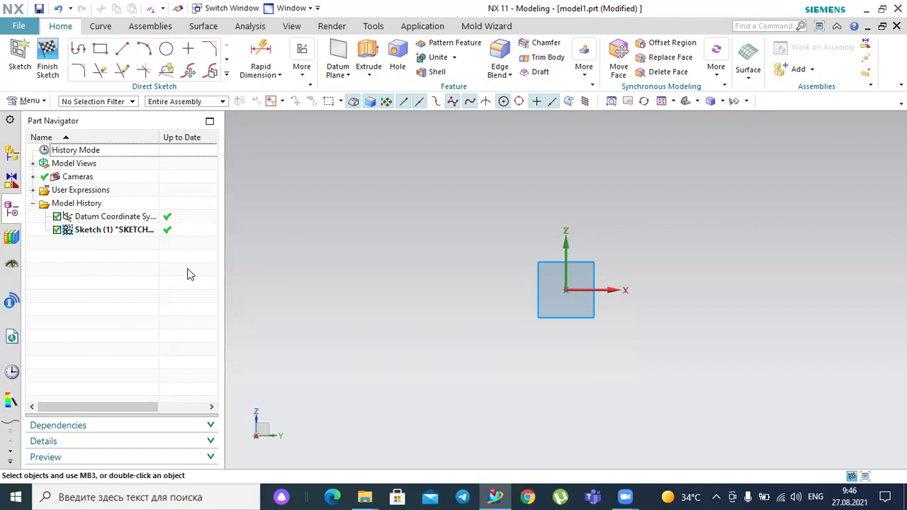
Sketch a horizontal line about 97 mm long above the sketch origin.
click(124, 50)
click(388, 196)
click(588, 197)
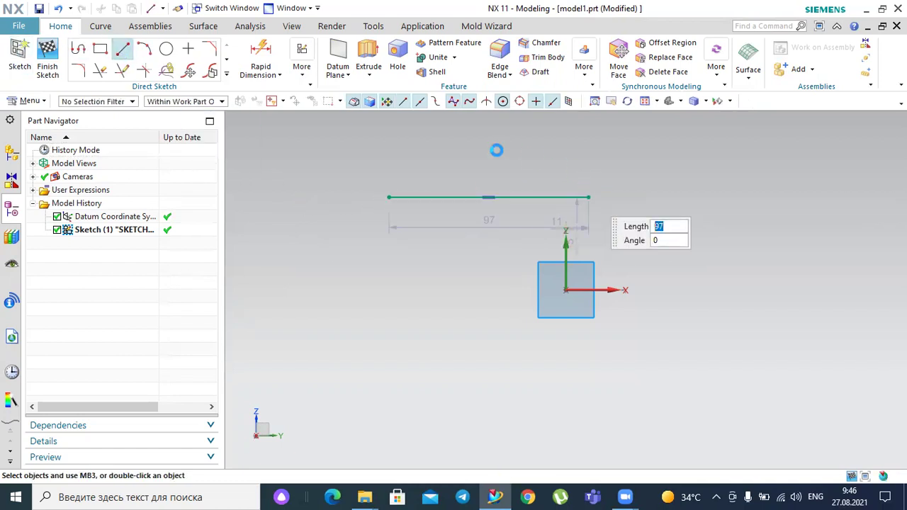
key(Escape)
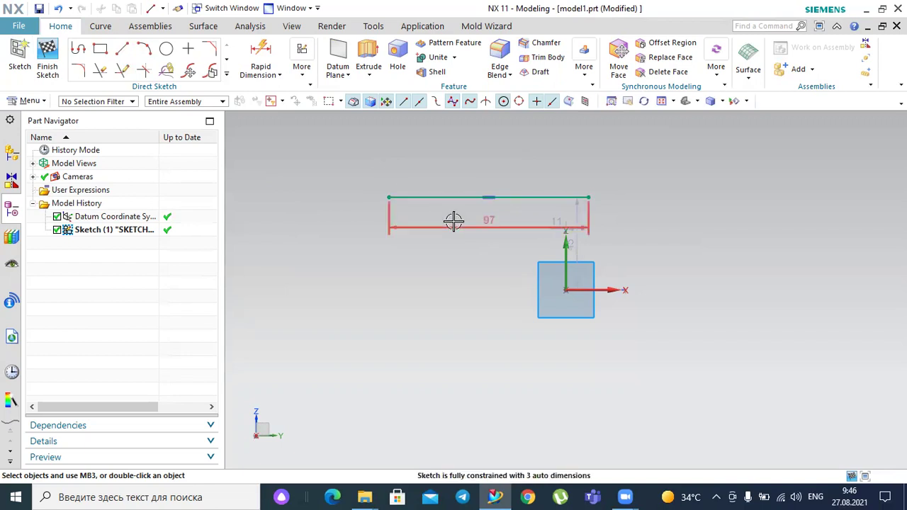
Spread the line's automatic dimensions apart and move the line to about 36.6 mm above and 14.8 mm left of the origin.
drag(457, 232, 455, 148)
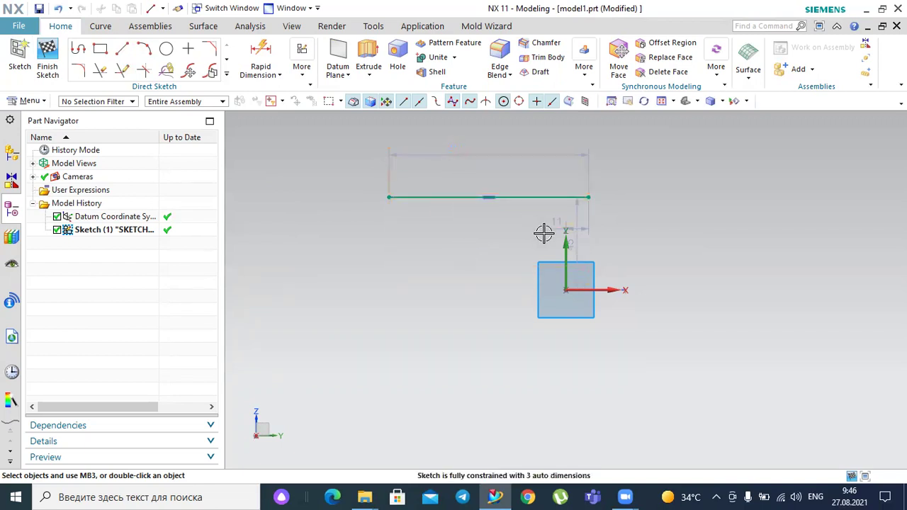
drag(579, 221, 741, 219)
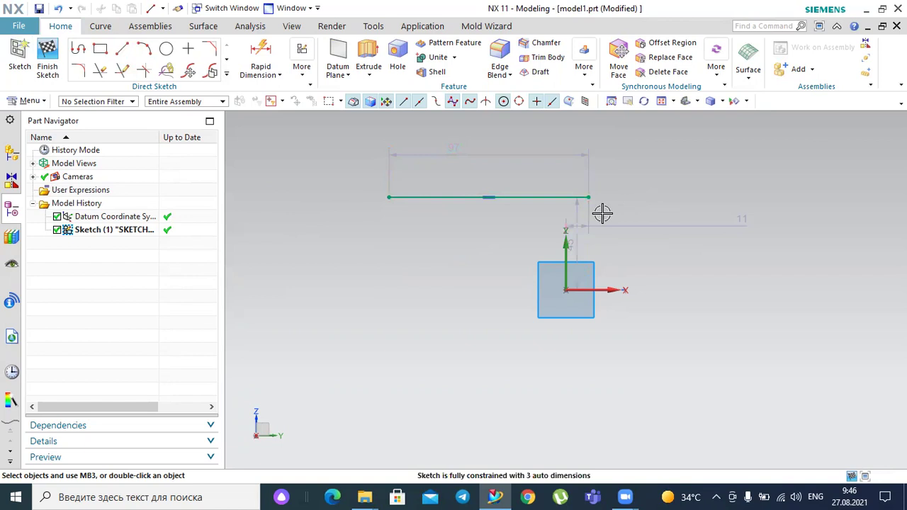
mouse_move(576, 213)
mouse_down()
mouse_move(316, 222)
mouse_move(324, 247)
mouse_up()
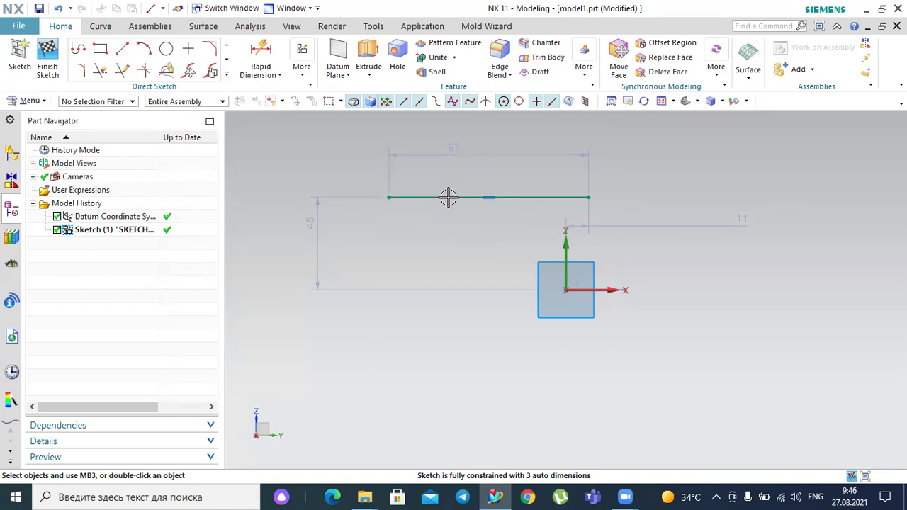
mouse_move(449, 196)
mouse_down()
mouse_move(503, 180)
mouse_move(419, 203)
mouse_move(394, 184)
mouse_move(376, 225)
mouse_move(393, 212)
mouse_move(396, 187)
mouse_move(395, 214)
mouse_up()
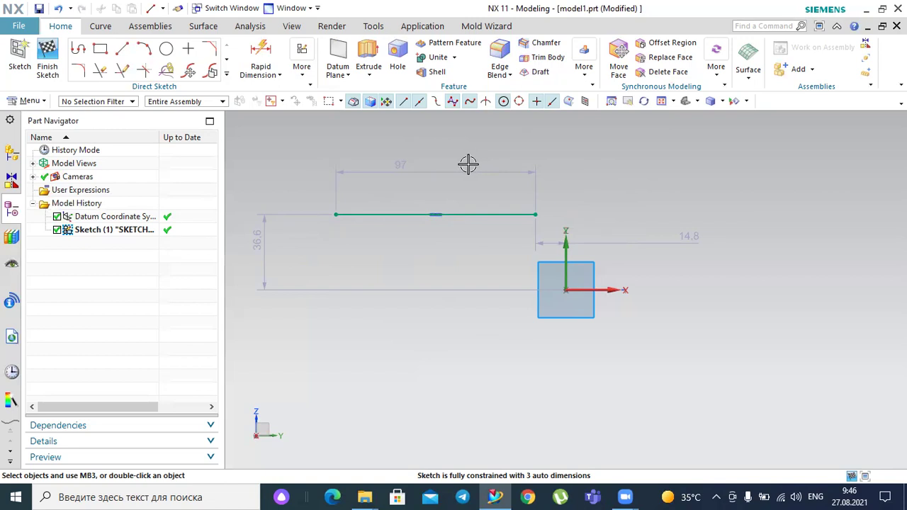
Sketch a circle about 56 mm in diameter right of the origin, then enlarge it to about 68.8 mm and shift it further out.
click(166, 48)
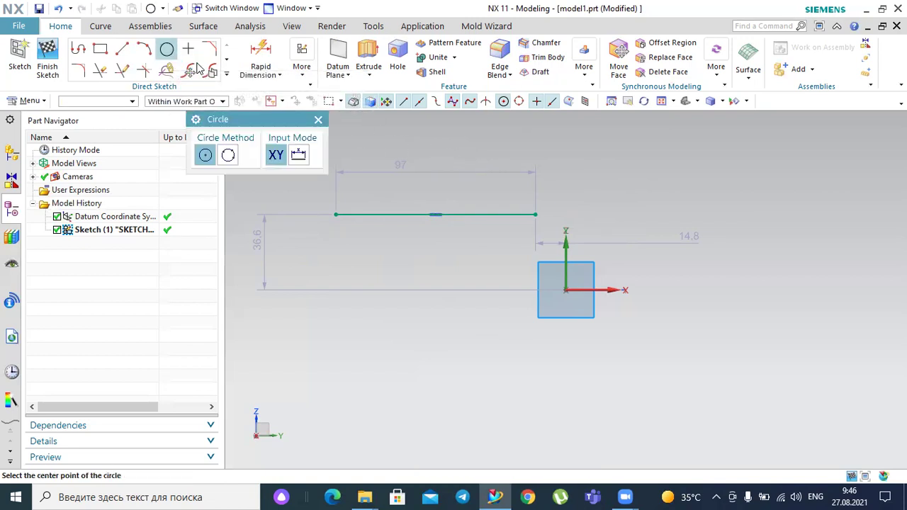
click(733, 214)
click(760, 163)
key(Escape)
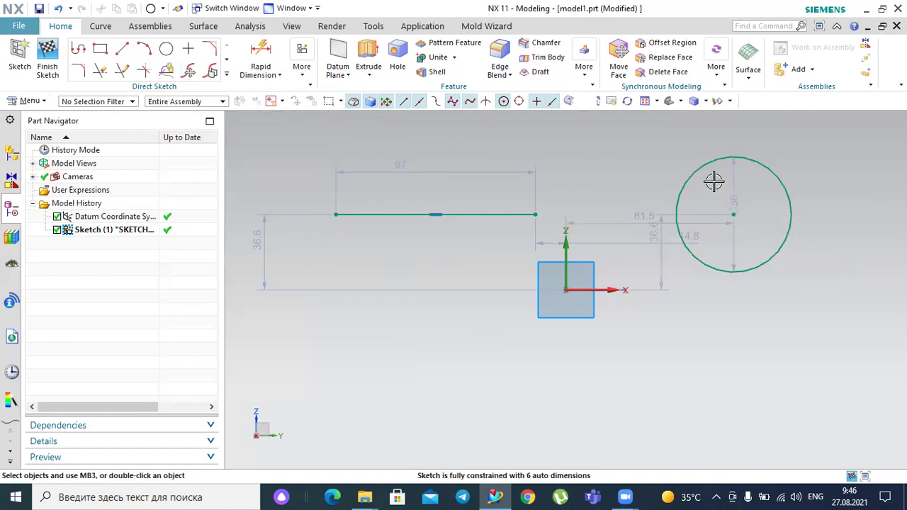
mouse_move(703, 174)
mouse_down()
mouse_move(753, 205)
mouse_move(729, 228)
mouse_move(734, 206)
mouse_move(777, 248)
mouse_move(773, 219)
mouse_up()
Sketch a rectangle about 72 by 30 mm below the line, then reshape it to about 78.3 by 48.7 mm.
click(100, 48)
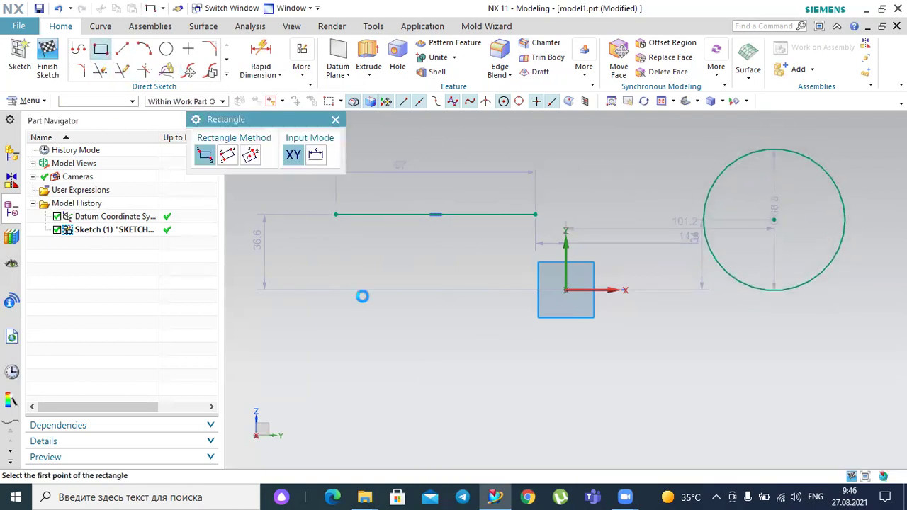
click(379, 340)
click(526, 401)
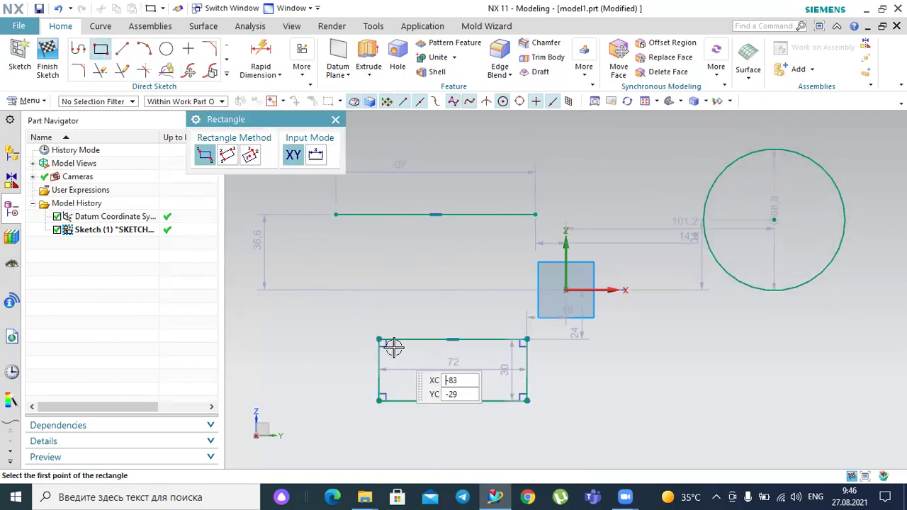
key(Escape)
drag(411, 340, 352, 301)
mouse_move(510, 360)
mouse_down()
mouse_move(427, 359)
mouse_move(480, 362)
mouse_up()
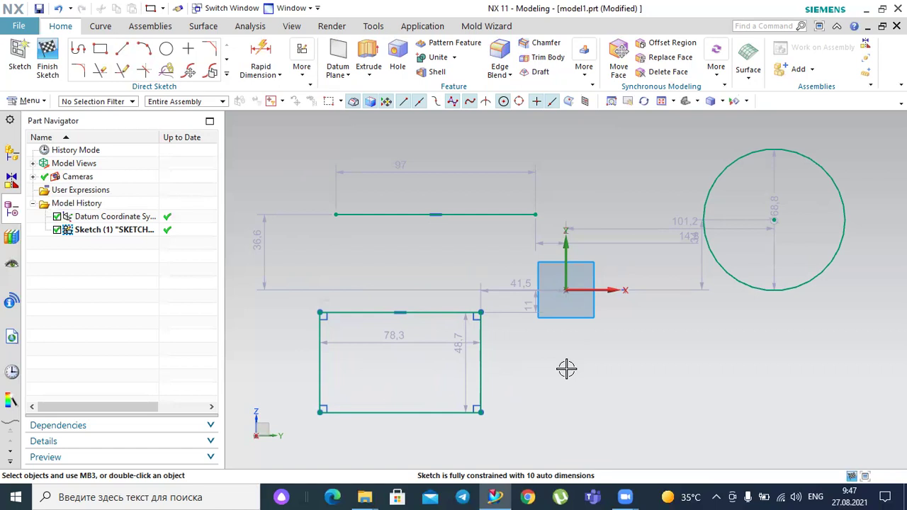
Hide the sketch's automatic dimensions and delete the rectangle and the circle.
click(271, 73)
click(302, 68)
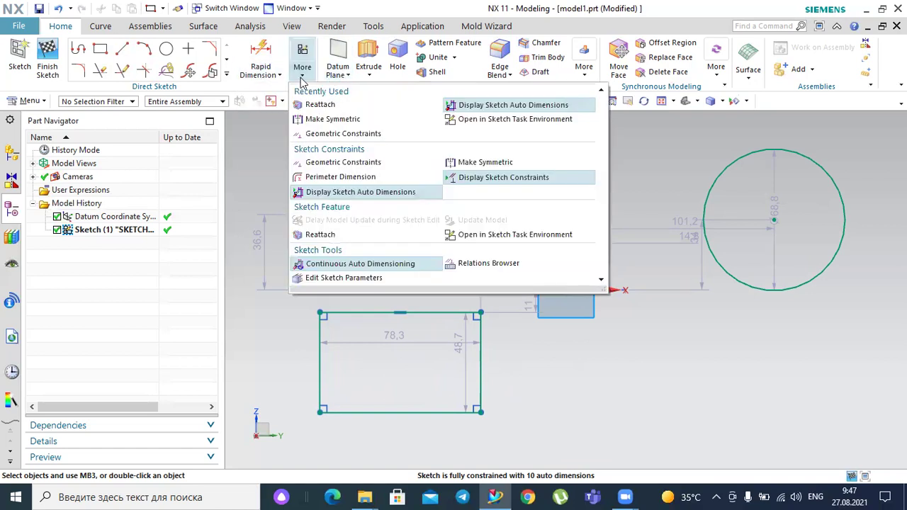
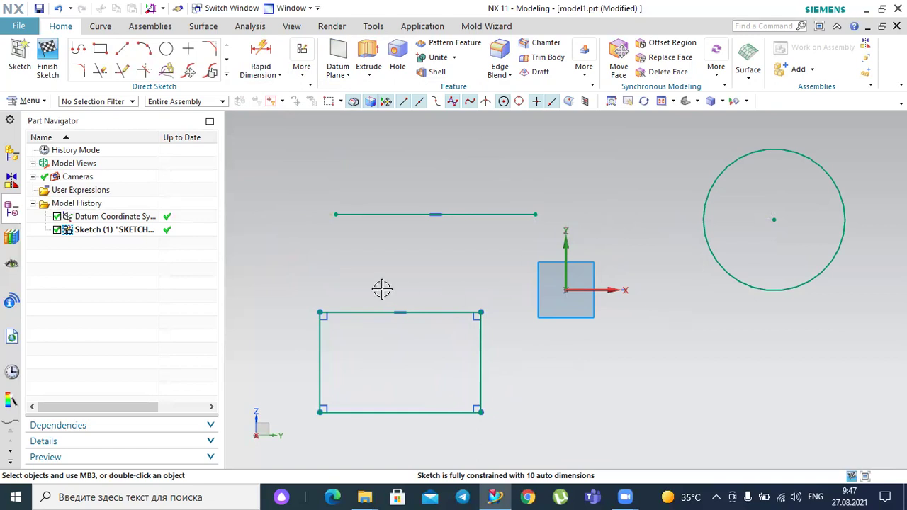
drag(308, 282, 513, 435)
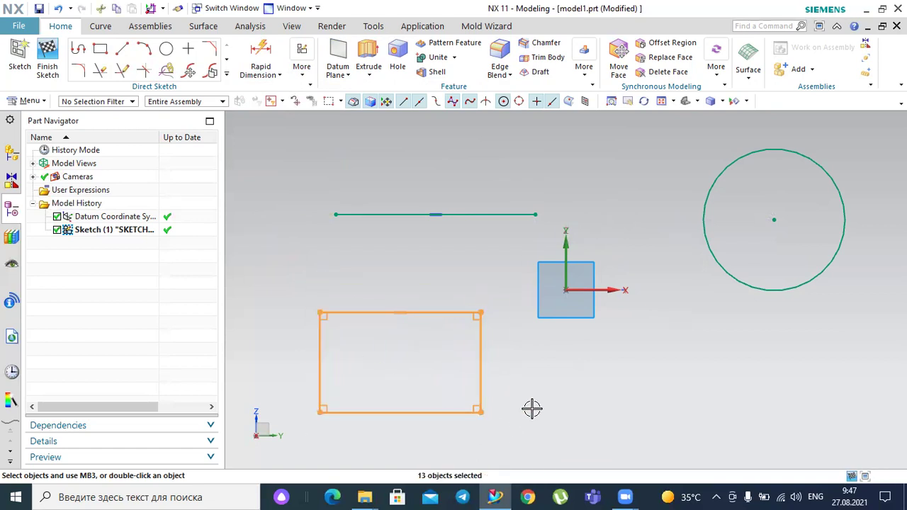
key(Delete)
drag(673, 126, 876, 299)
key(Delete)
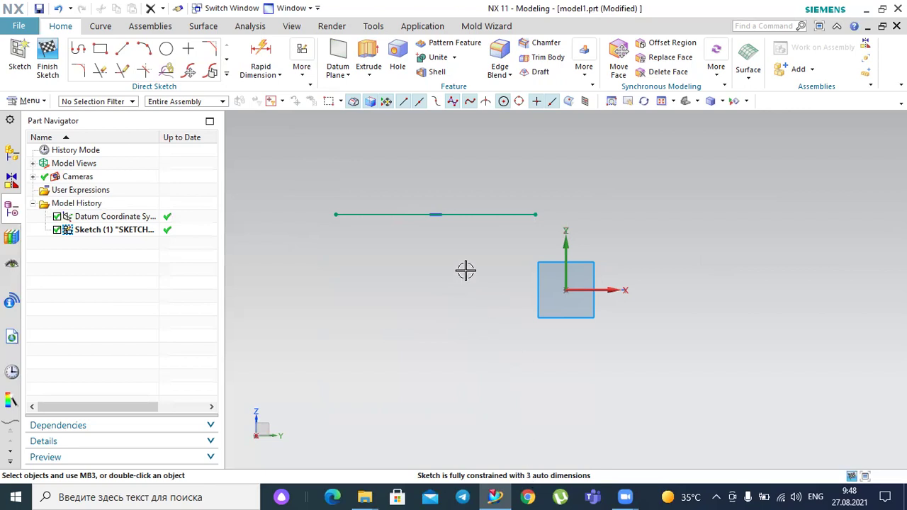
Display the sketch's automatic dimensions and reposition the line's length, height and horizontal offset dimensions.
click(302, 73)
click(456, 106)
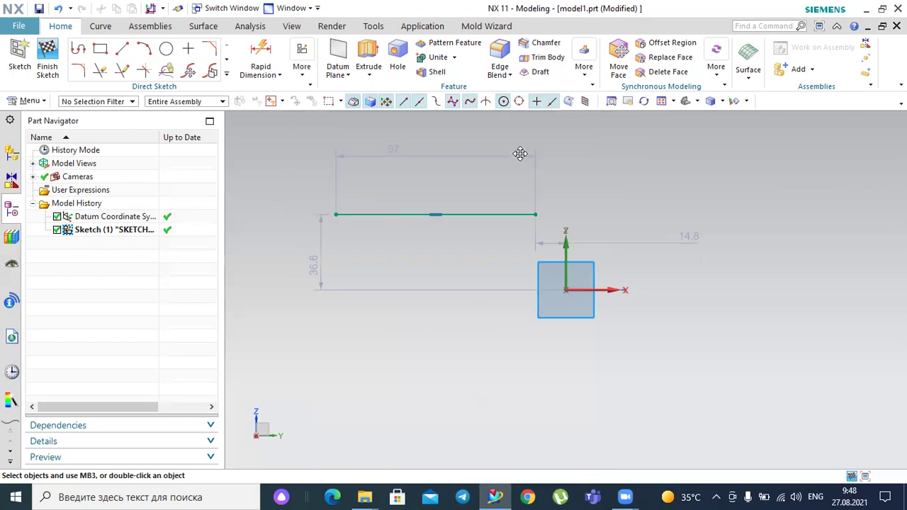
drag(340, 174, 344, 194)
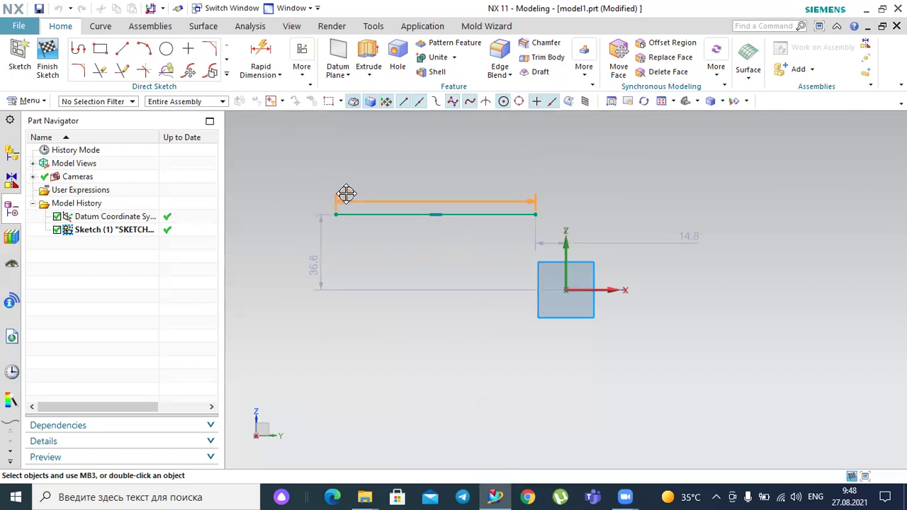
drag(325, 240, 286, 243)
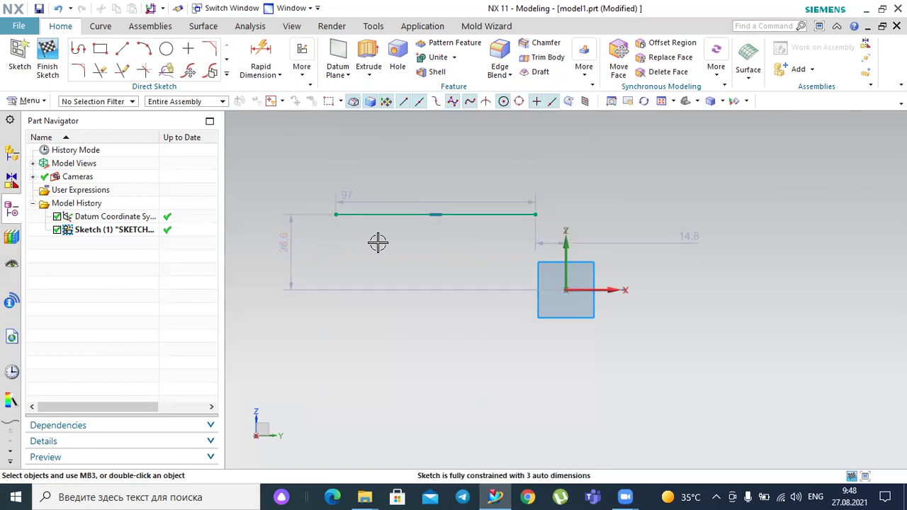
drag(689, 236, 659, 228)
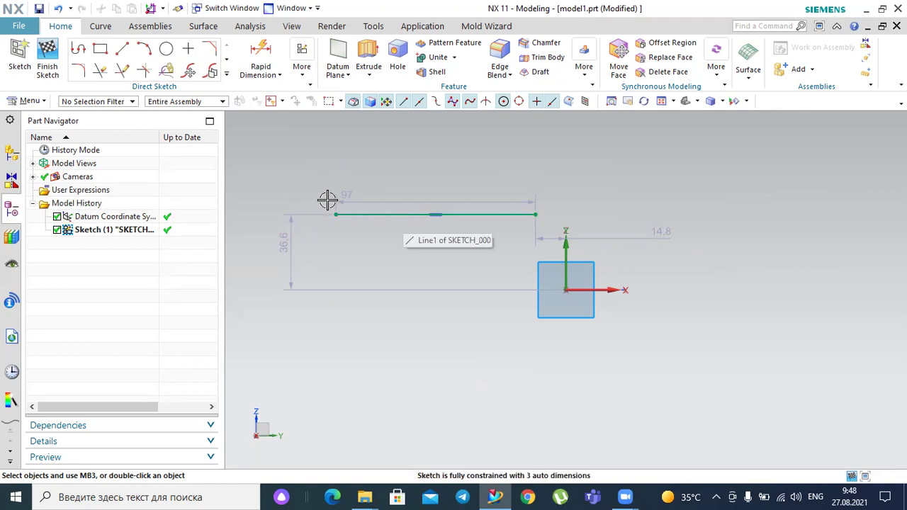
Add a rapid dimension for the line's length, place it below the line and set it to 100 mm.
click(258, 55)
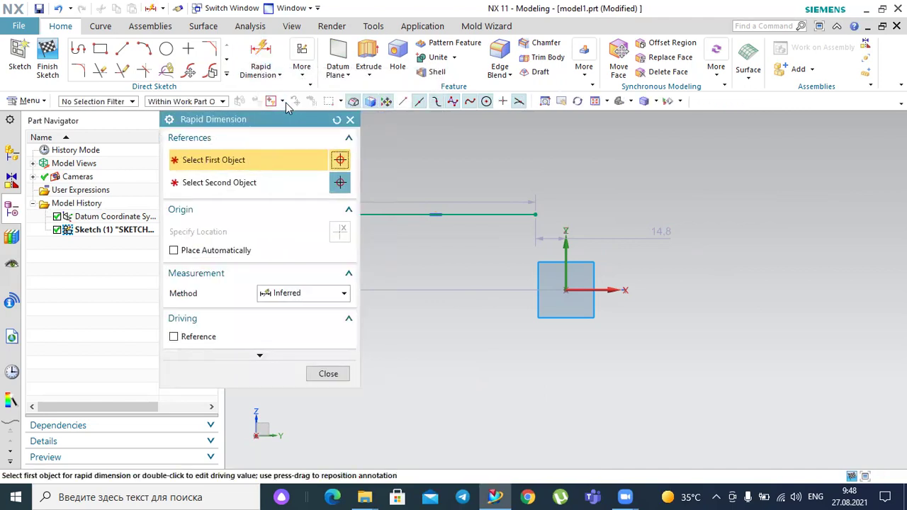
click(388, 218)
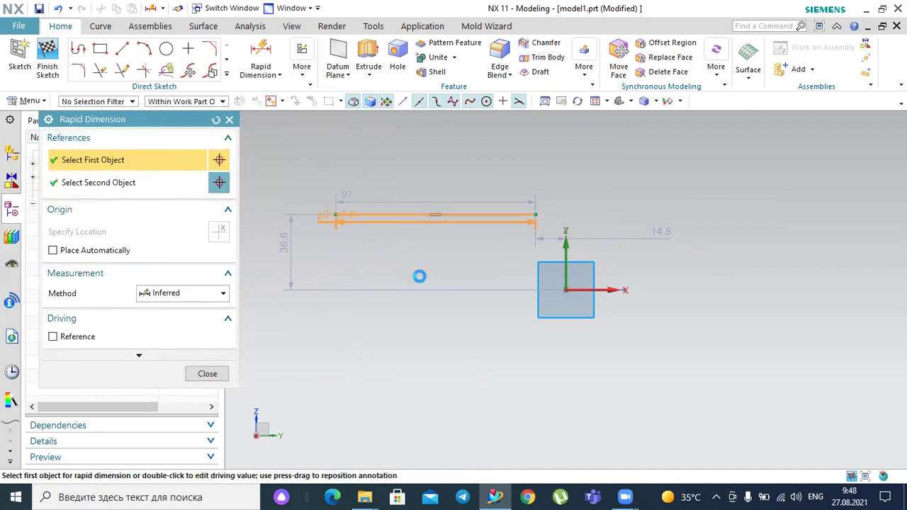
click(431, 361)
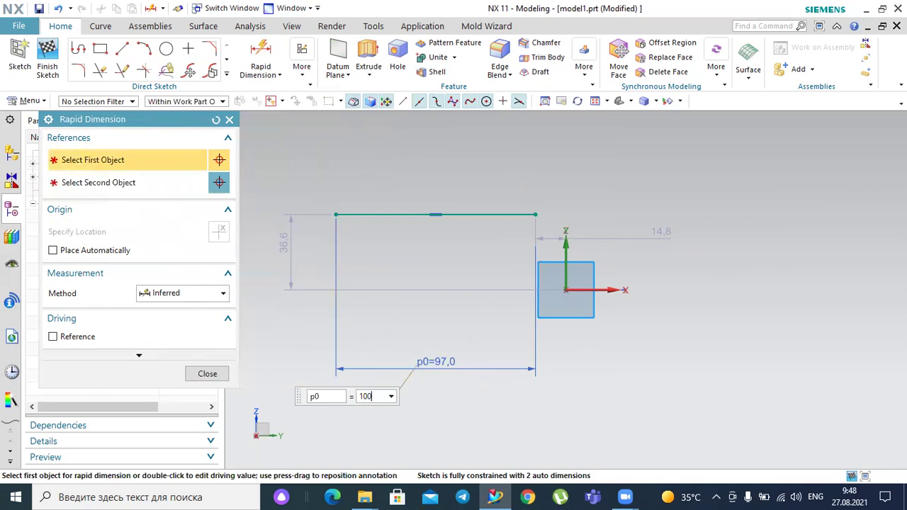
key(Return)
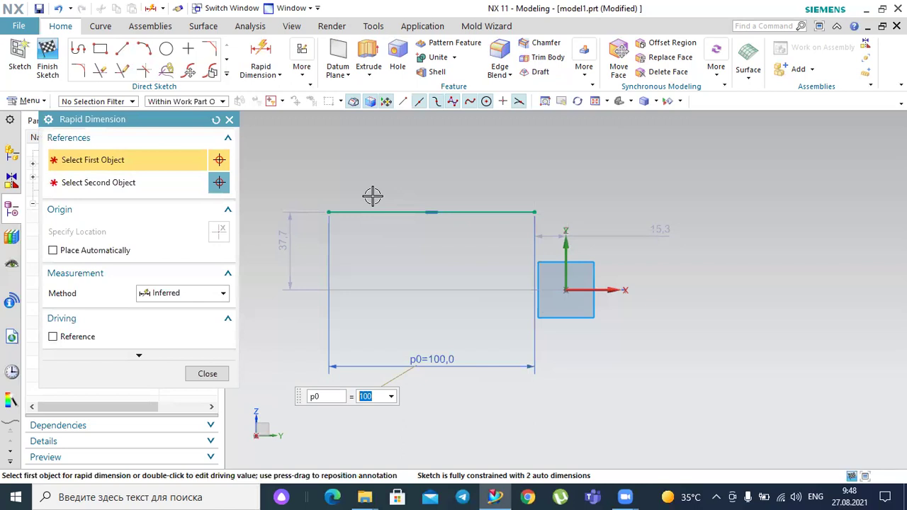
Reposition the 100 mm horizontal line to about 34.7 mm left of the origin and about 36.9 mm above it.
click(207, 373)
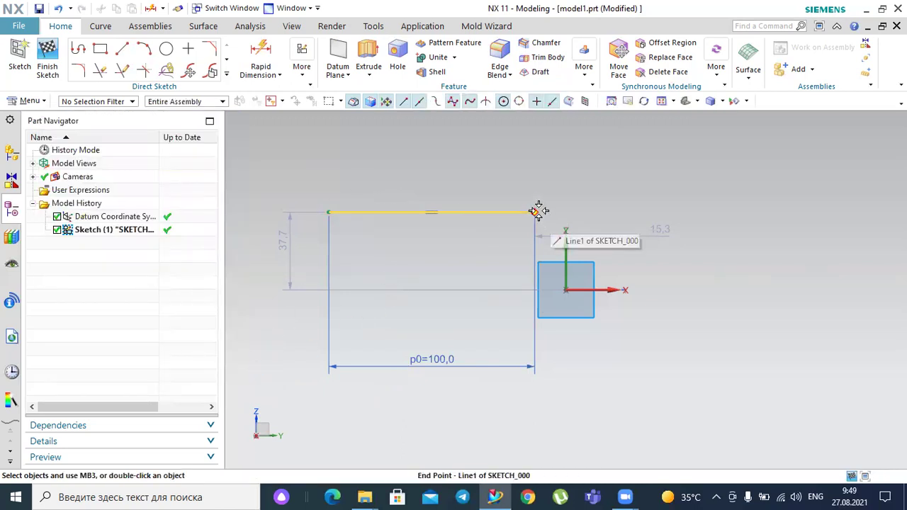
mouse_move(534, 207)
mouse_down()
mouse_move(607, 208)
mouse_move(509, 219)
mouse_up()
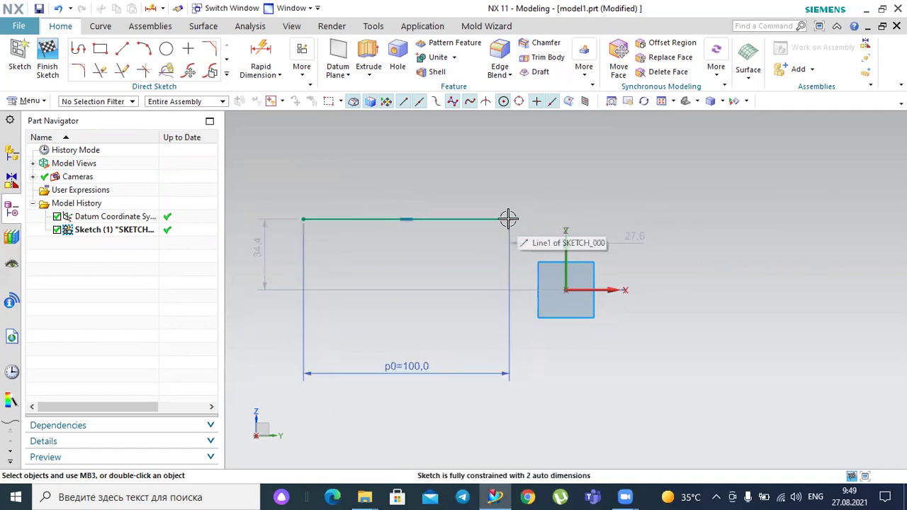
click(451, 220)
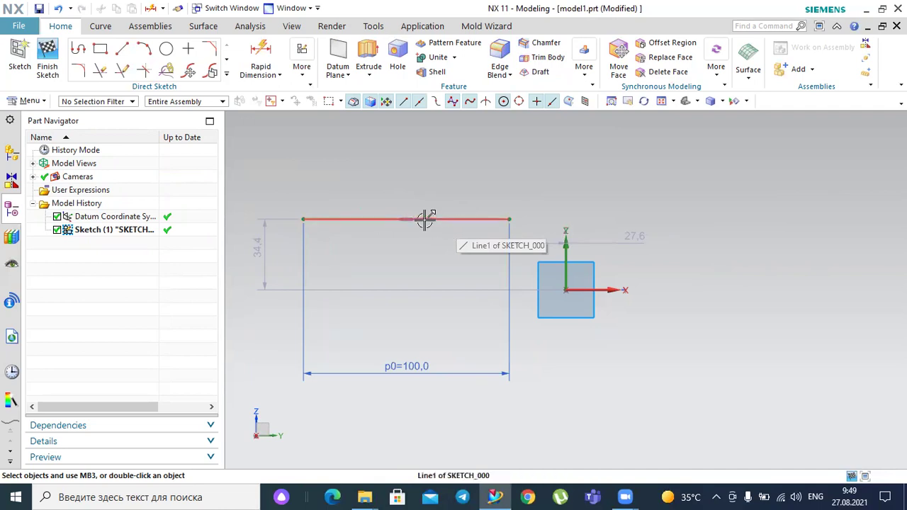
mouse_move(425, 224)
mouse_down()
mouse_move(425, 277)
mouse_move(430, 219)
mouse_move(411, 215)
mouse_up()
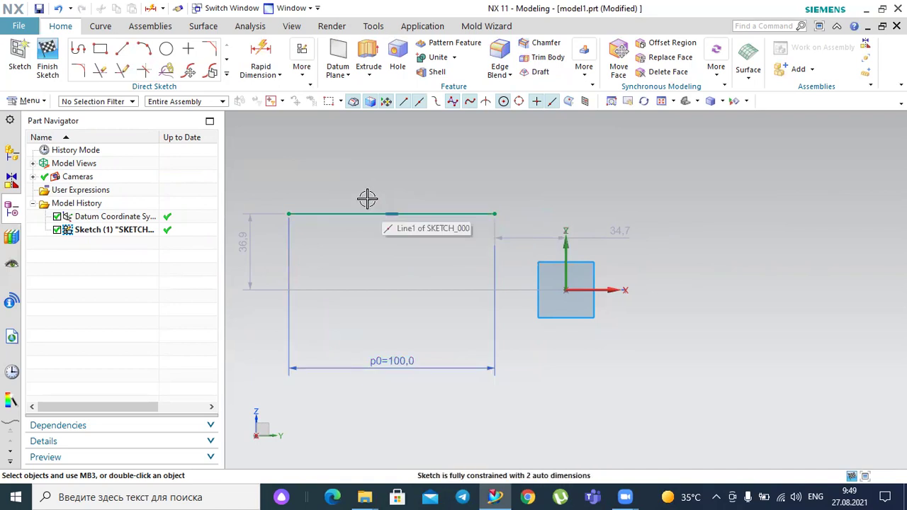
Apply a Coincident geometric constraint between the horizontal line's right endpoint and the sketch origin.
key(c)
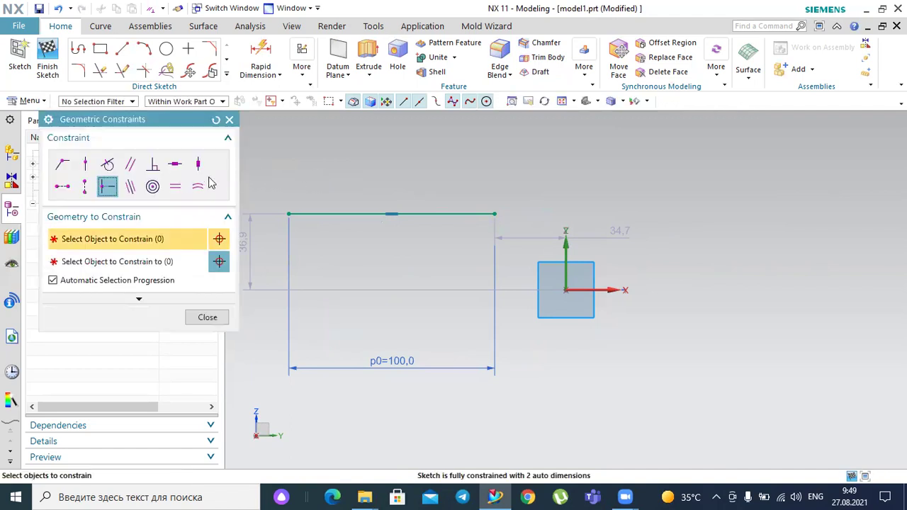
click(62, 165)
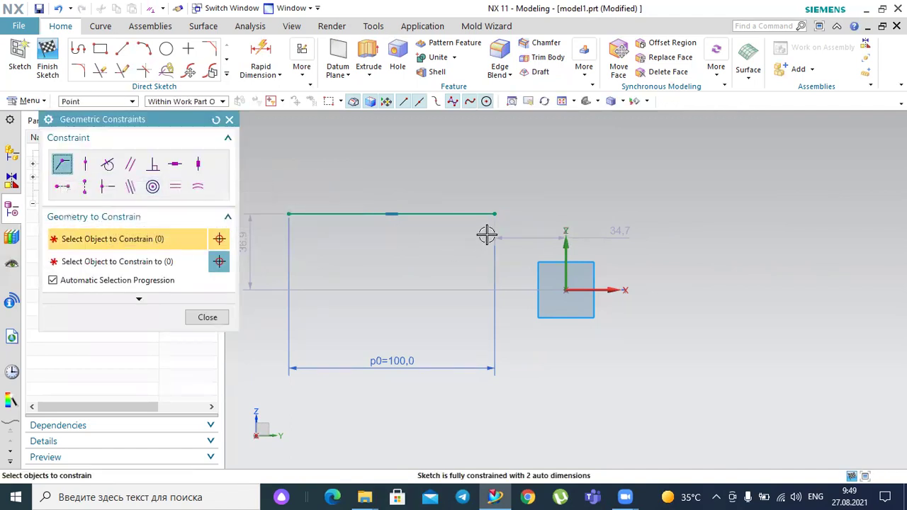
click(493, 214)
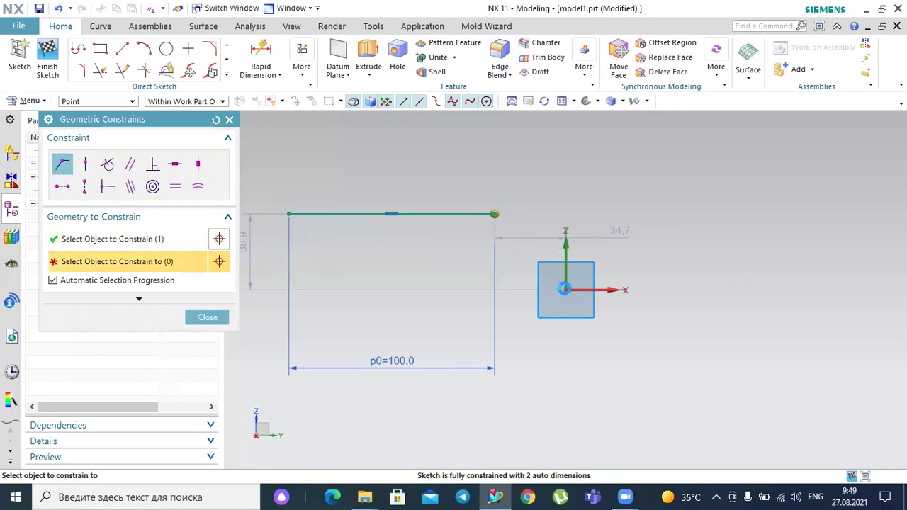
click(563, 288)
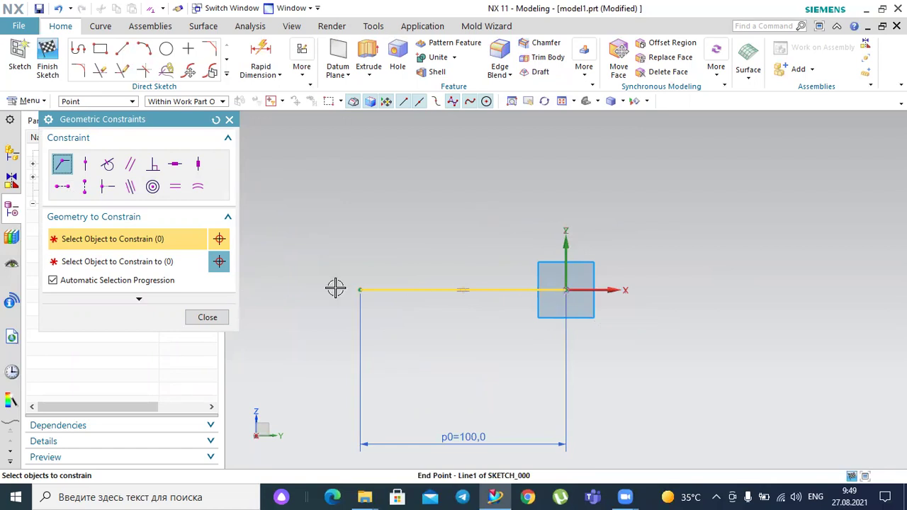
click(205, 318)
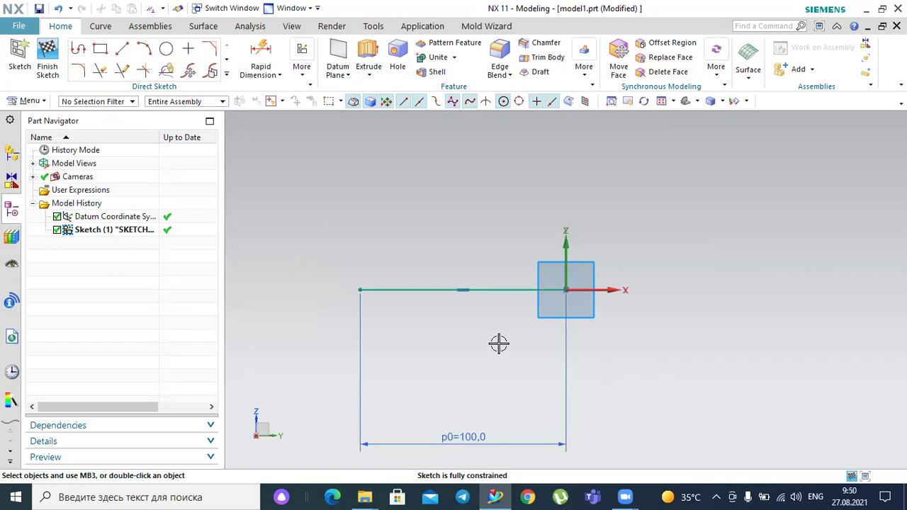
drag(449, 263, 486, 326)
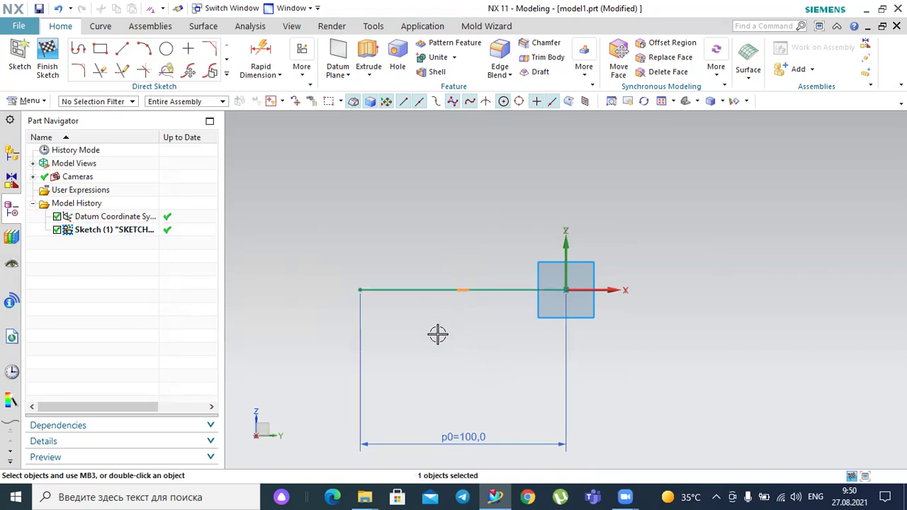
Sketch an inclined line about 64 mm long at about 33°, starting about 49 mm right of and 15 mm above the origin.
click(122, 48)
click(667, 259)
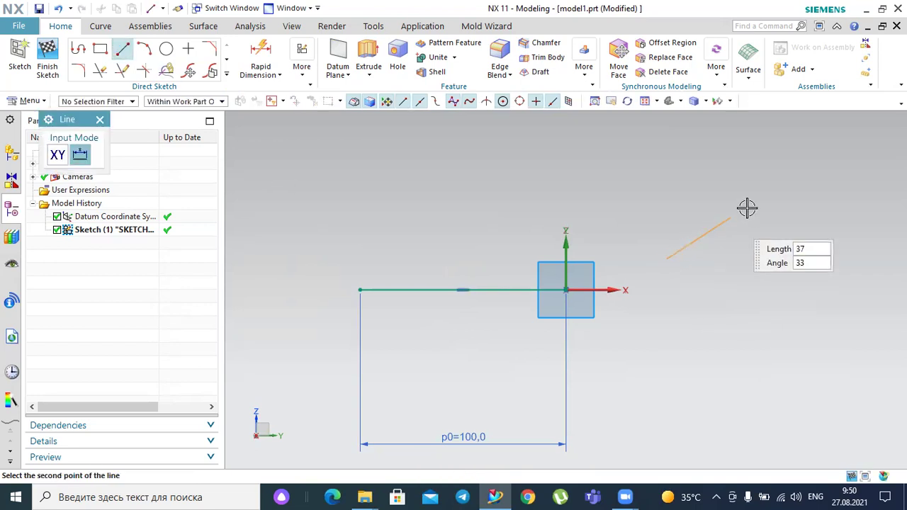
click(777, 188)
key(Escape)
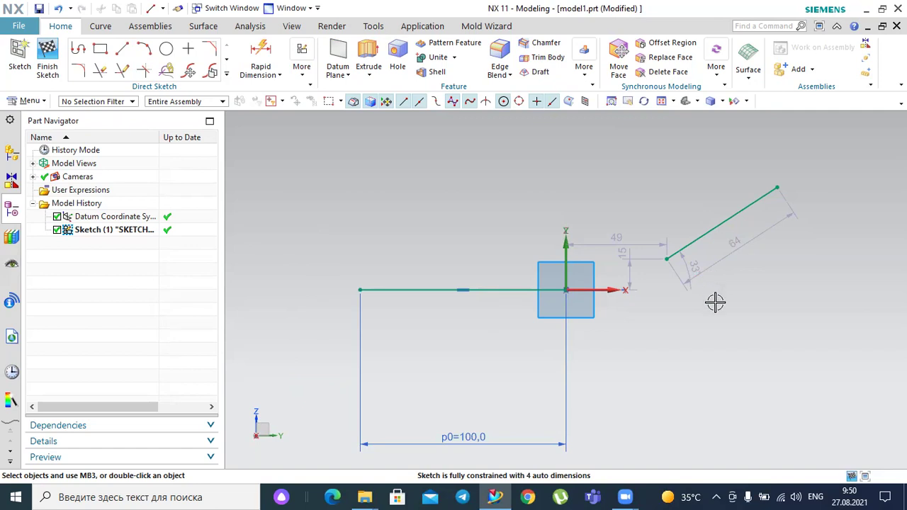
click(122, 47)
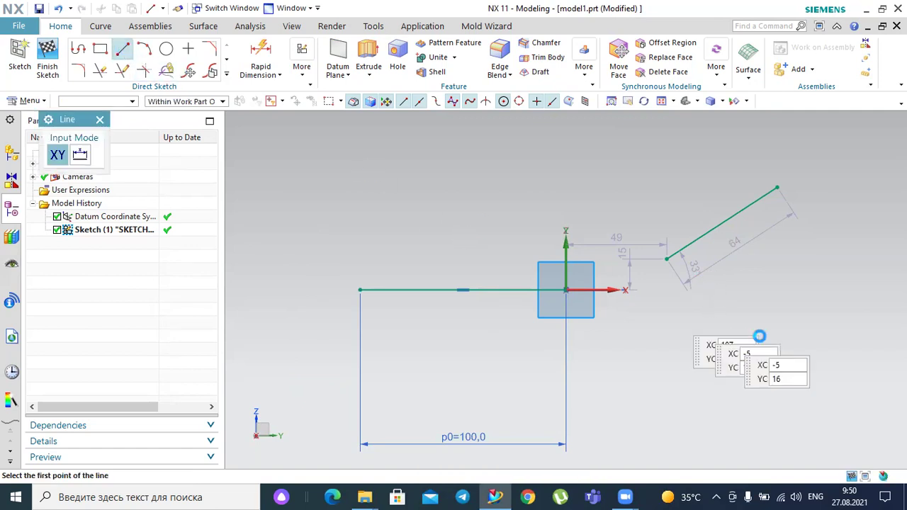
click(686, 292)
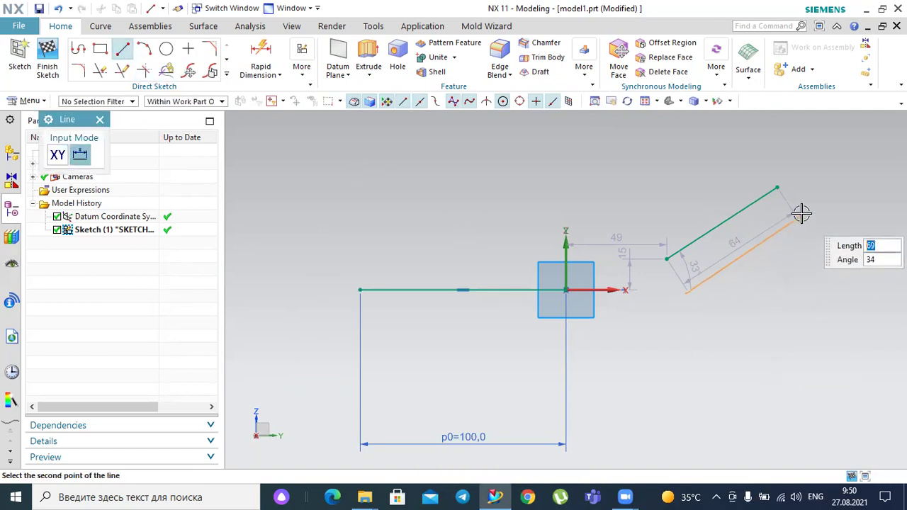
key(Escape)
click(712, 368)
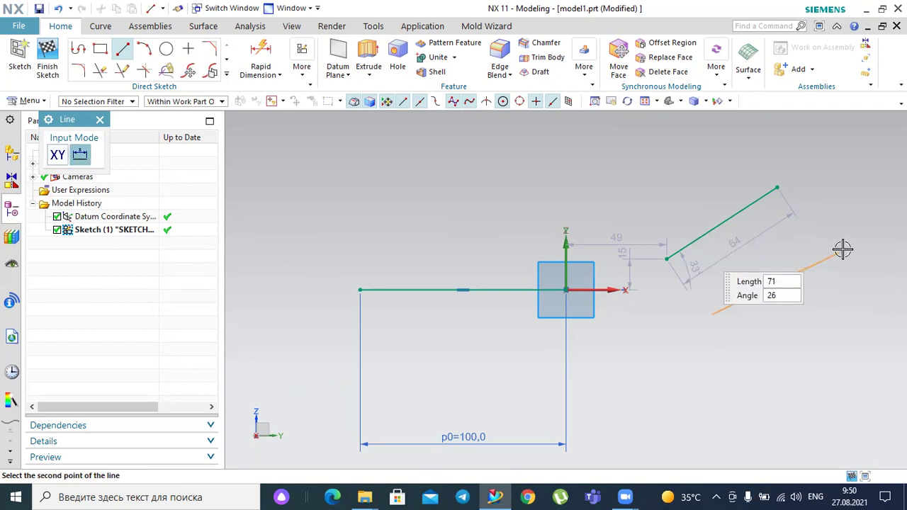
key(Escape)
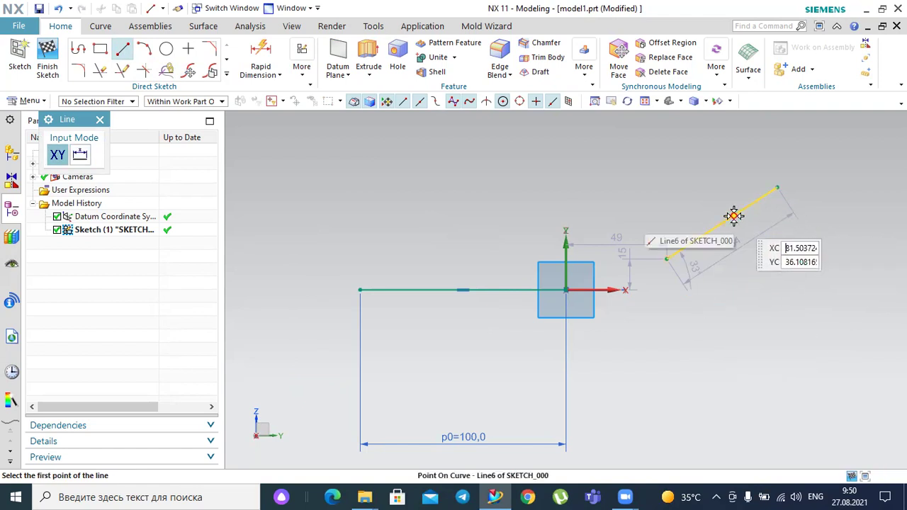
key(Escape)
Sketch a second line about 83.5 mm long below the inclined line, parallel to it and with its start vertically aligned.
click(122, 49)
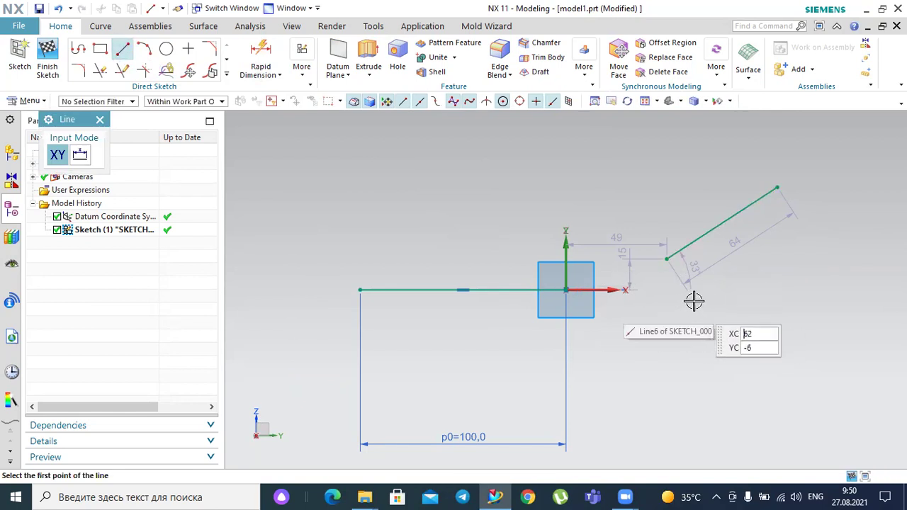
click(668, 316)
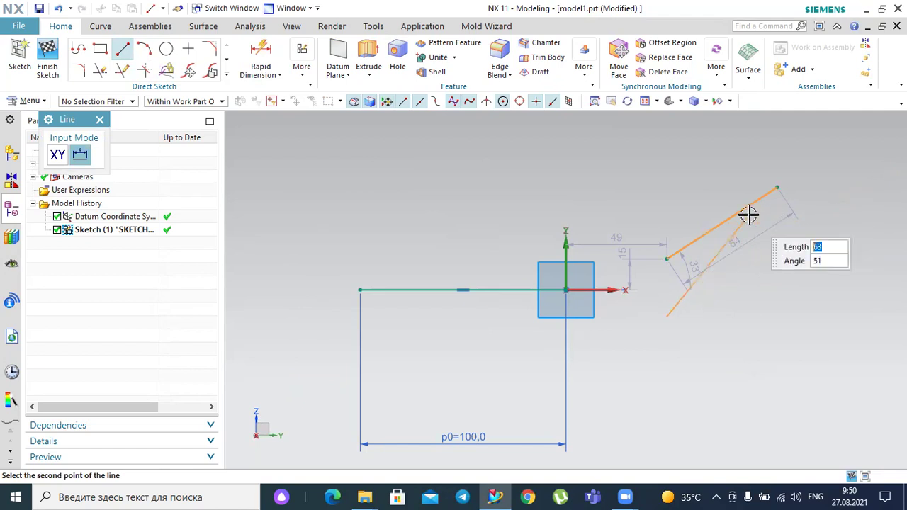
click(812, 221)
key(Escape)
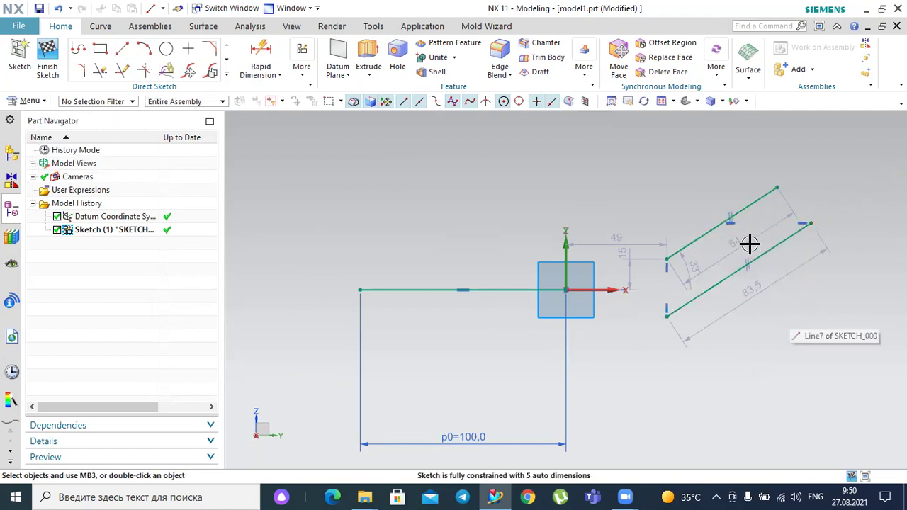
Sketch a vertical line about 70 mm long, about 20 mm left of the horizontal line's left end.
scroll(774, 269, up, 1)
scroll(774, 269, up, 1)
drag(679, 187, 744, 302)
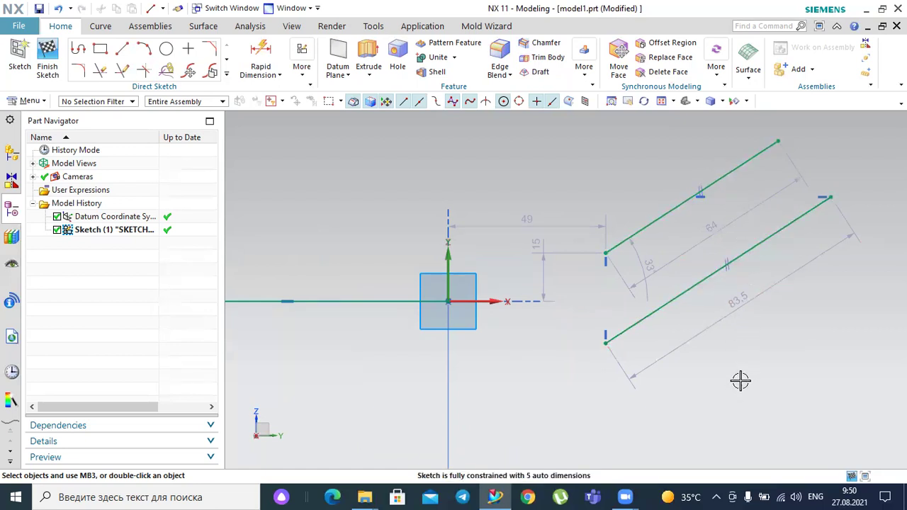
scroll(740, 380, down, 2)
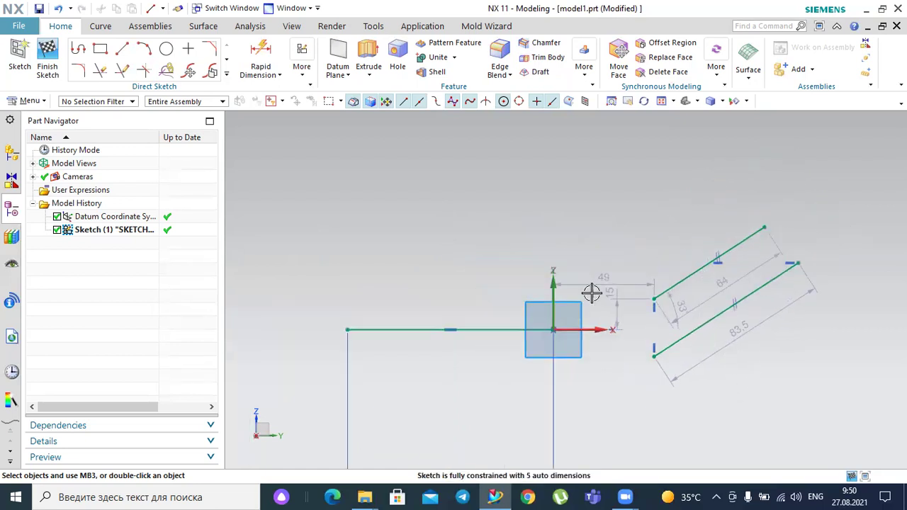
click(122, 49)
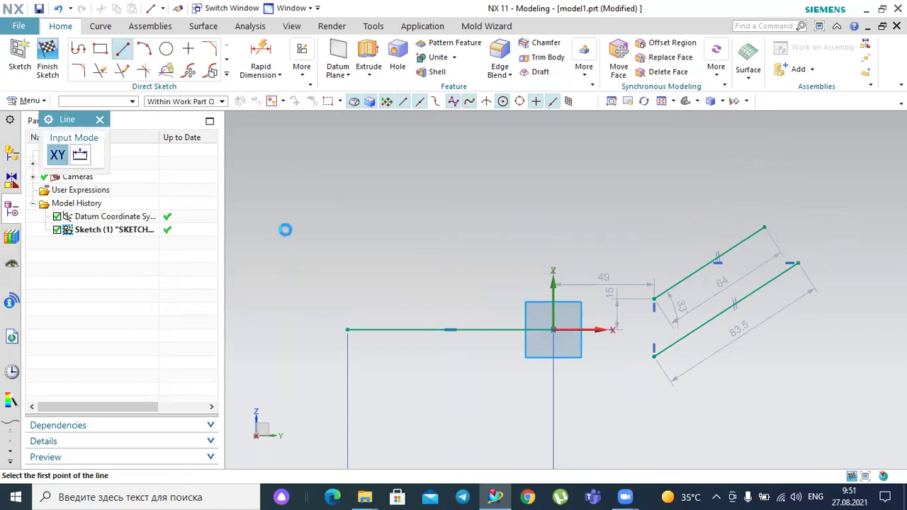
click(306, 293)
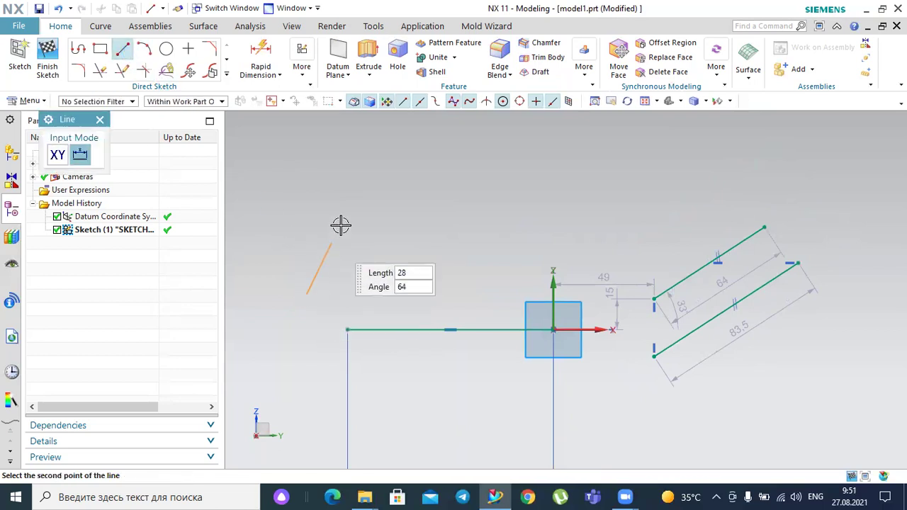
click(298, 151)
key(Escape)
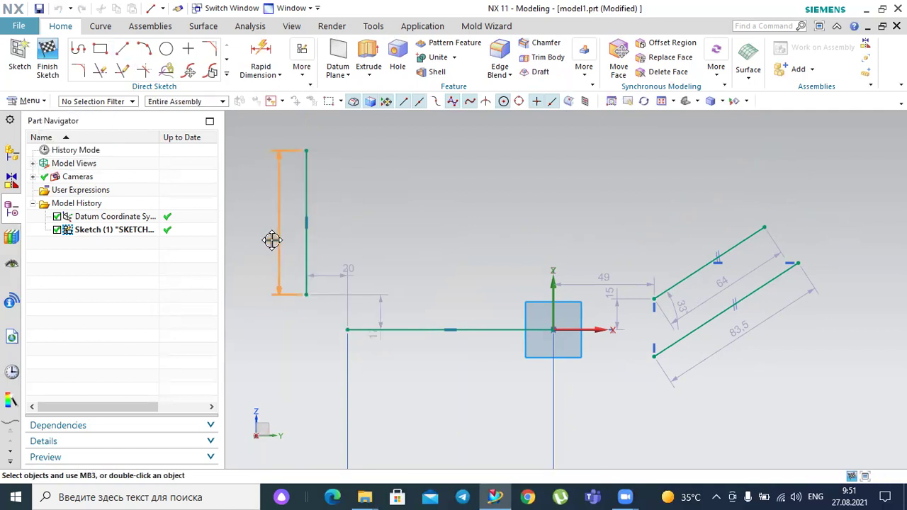
drag(340, 220, 294, 242)
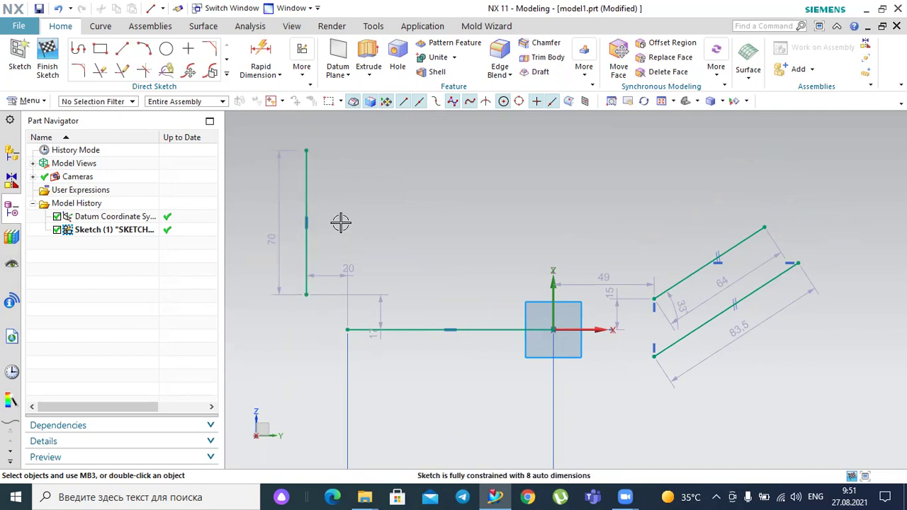
Hide the sketch's automatic dimensions and move the vertical line to the right of the two inclined lines.
click(304, 77)
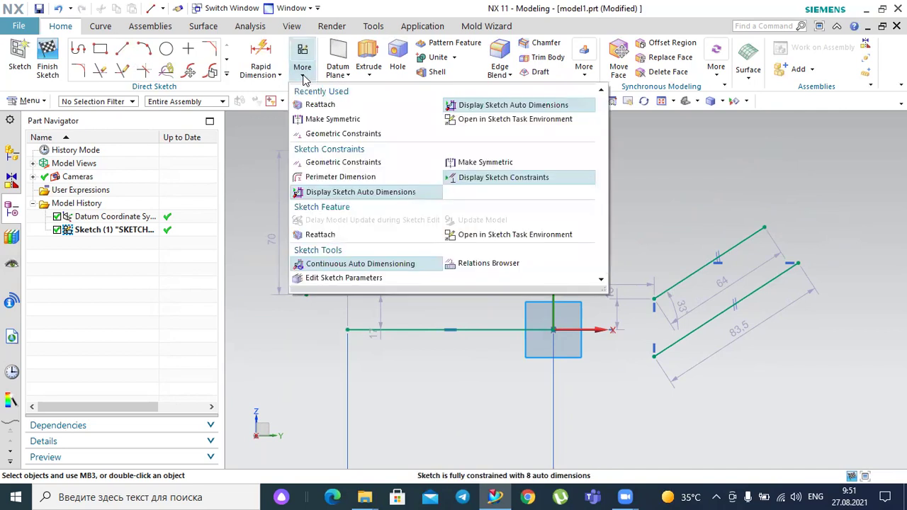
click(468, 108)
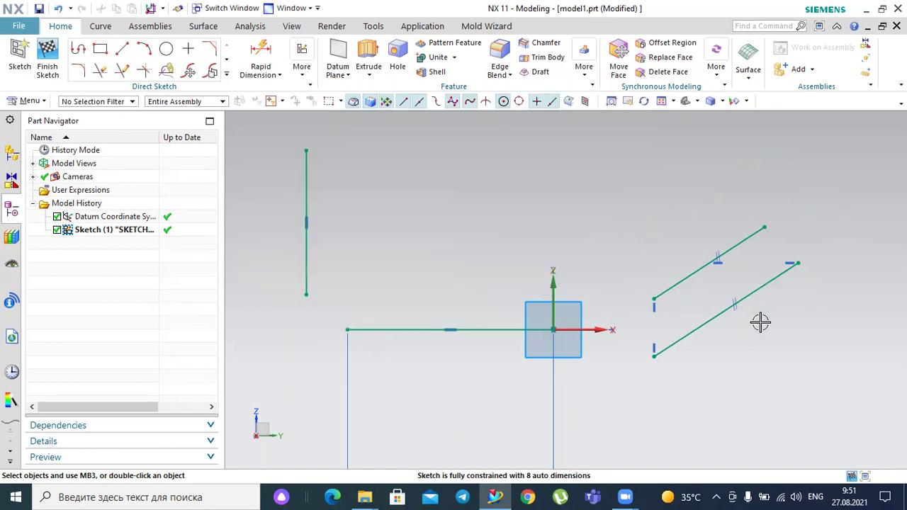
mouse_move(309, 184)
mouse_down()
mouse_move(678, 285)
mouse_move(752, 287)
mouse_up()
drag(808, 309, 826, 326)
mouse_move(768, 285)
mouse_down()
mouse_move(786, 323)
mouse_move(736, 263)
mouse_move(771, 291)
mouse_move(765, 281)
mouse_move(831, 235)
mouse_move(828, 170)
mouse_move(831, 219)
mouse_up()
Set the horizontal line's driving length dimension to 50 mm.
scroll(513, 367, down, 5)
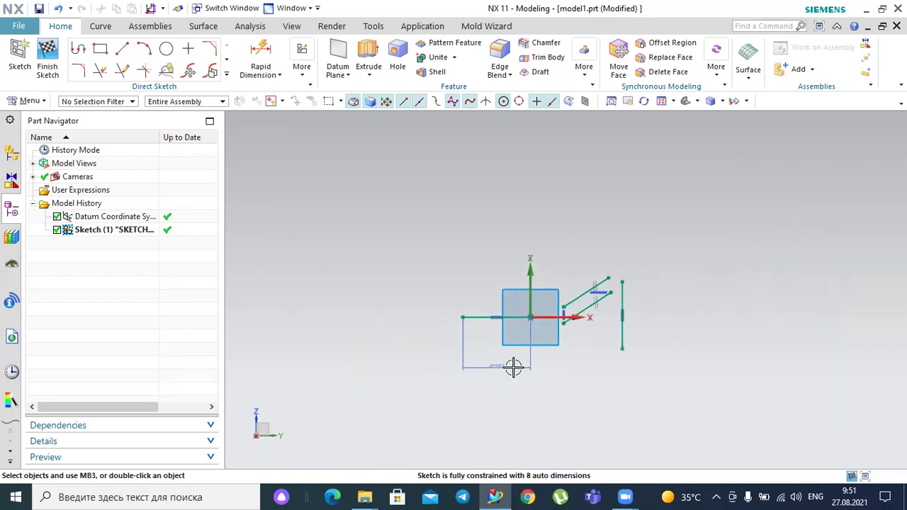
scroll(496, 243, up, 5)
scroll(538, 283, down, 3)
scroll(534, 208, up, 4)
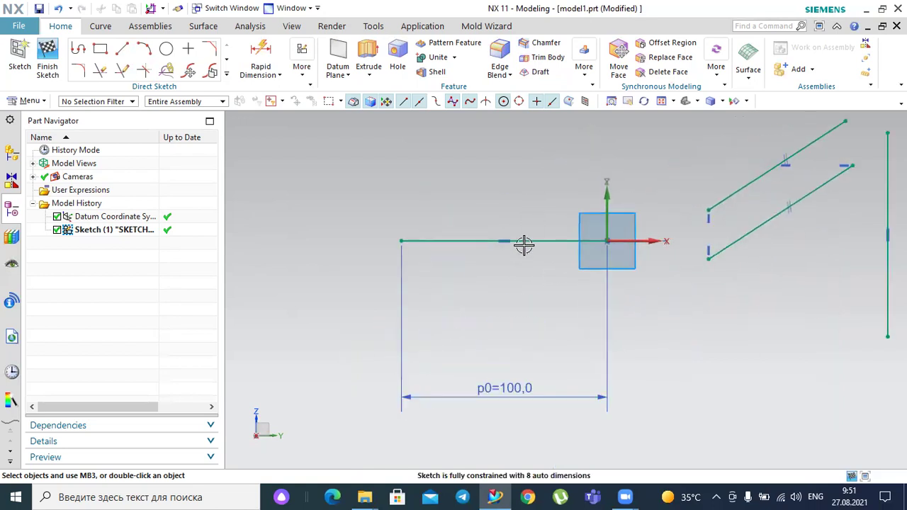
mouse_move(479, 239)
mouse_down()
mouse_move(449, 257)
mouse_move(449, 243)
mouse_up()
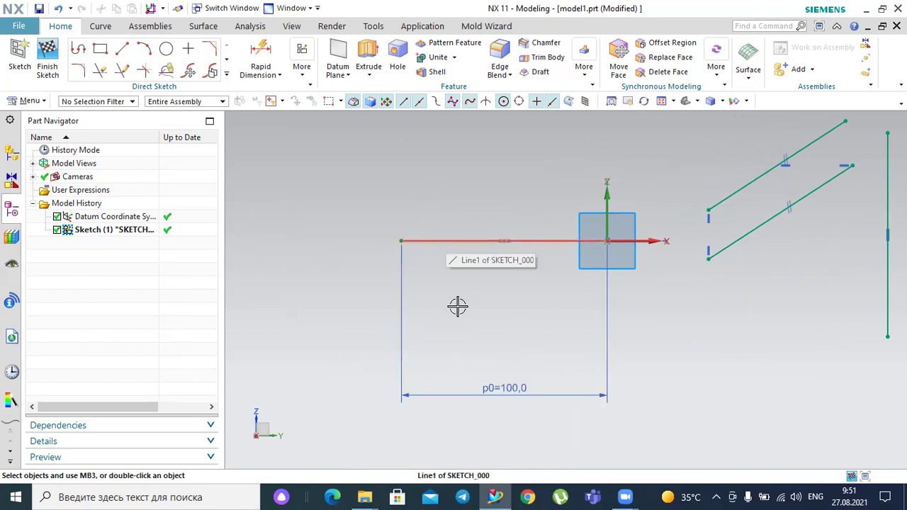
double_click(506, 395)
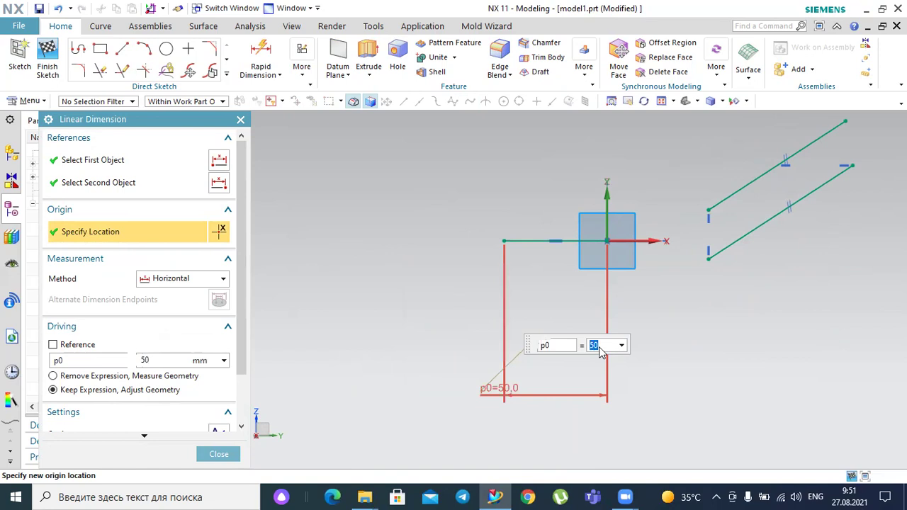
click(551, 379)
click(218, 453)
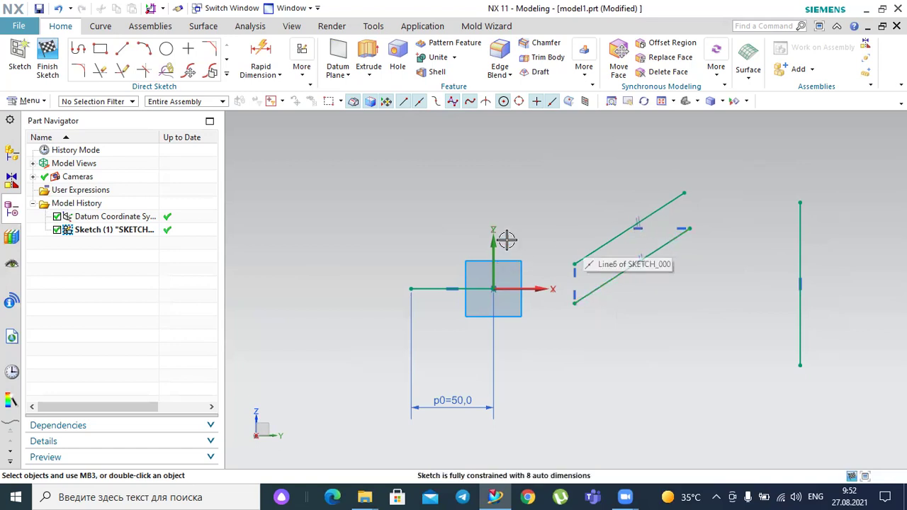
Delete the two parallel inclined lines and the vertical line from the sketch.
mouse_move(323, 186)
mouse_down()
mouse_move(472, 304)
mouse_move(561, 424)
mouse_up()
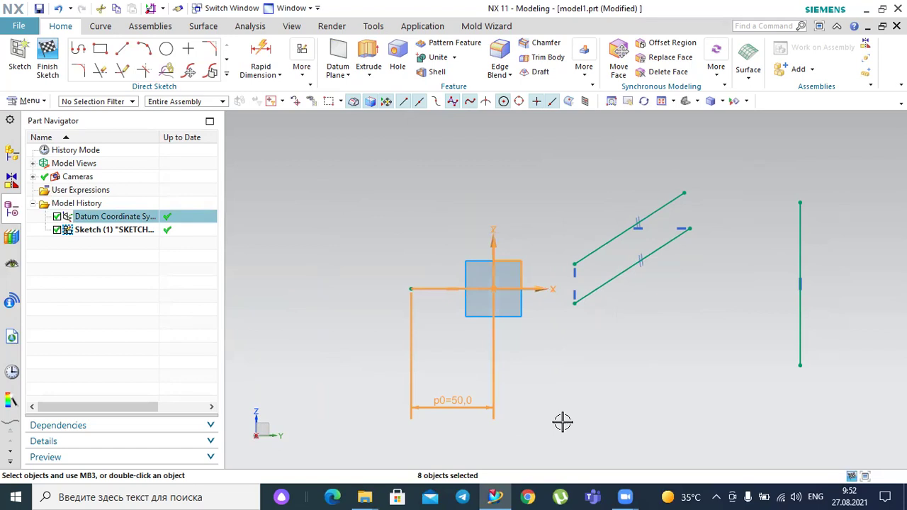
mouse_move(567, 172)
mouse_down()
mouse_move(824, 350)
mouse_move(840, 379)
mouse_move(819, 389)
mouse_up()
drag(559, 189, 828, 372)
key(Delete)
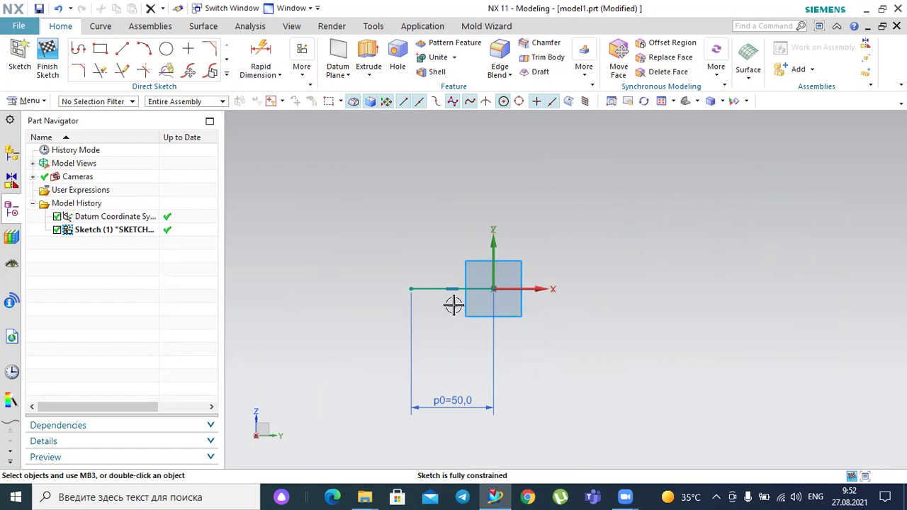
Delete the remaining horizontal line from the sketch.
click(430, 290)
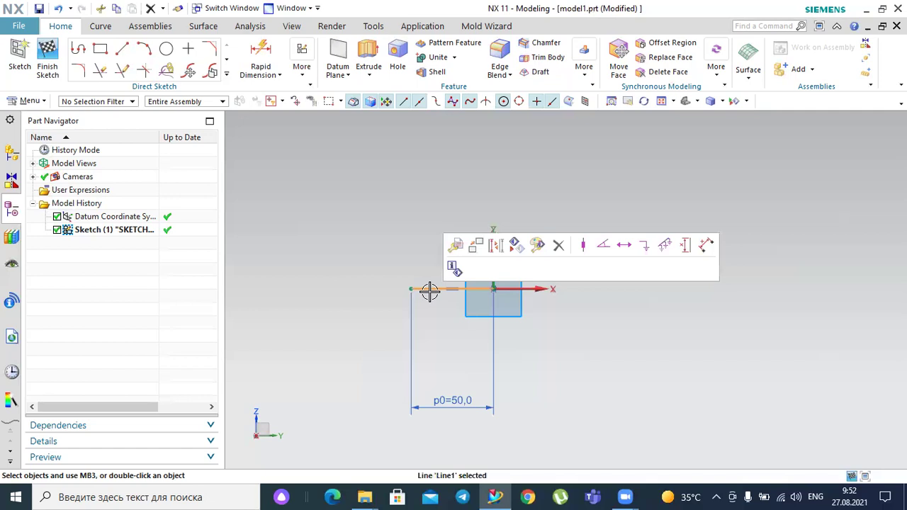
key(Delete)
Sketch a two-corner rectangle enclosing the origin, then reshape it freehand by lowering its top edge and widening its sides.
click(100, 48)
click(376, 184)
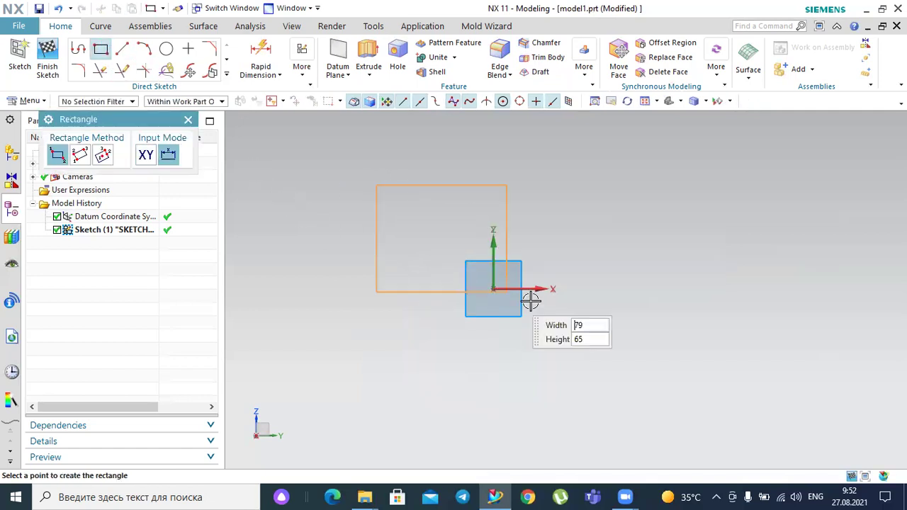
click(701, 343)
key(Escape)
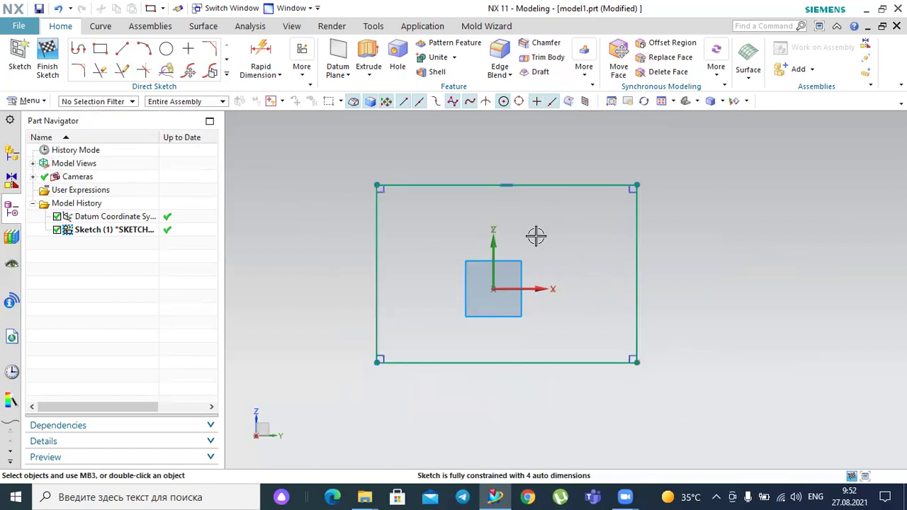
drag(474, 186, 472, 210)
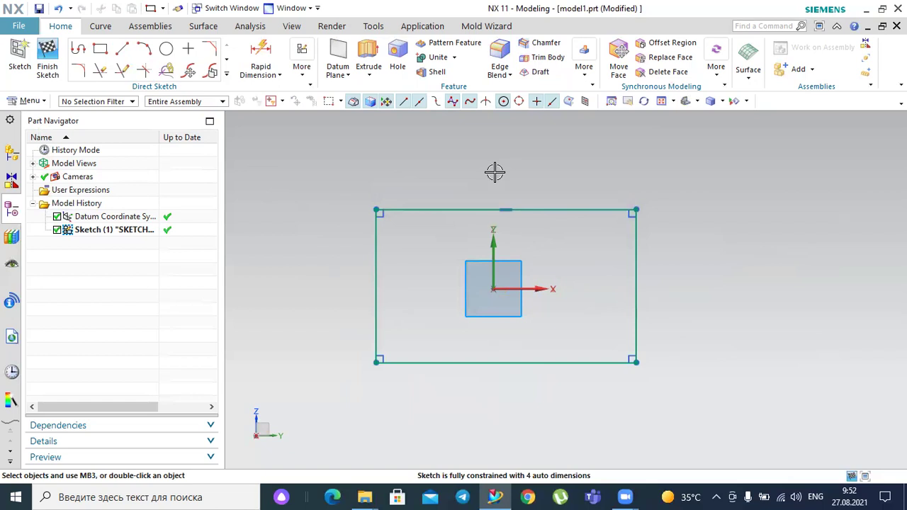
mouse_move(477, 208)
mouse_down()
mouse_move(472, 235)
mouse_move(467, 216)
mouse_move(372, 240)
mouse_move(470, 199)
mouse_move(396, 190)
mouse_move(457, 215)
mouse_move(458, 188)
mouse_move(439, 208)
mouse_move(393, 198)
mouse_move(418, 213)
mouse_move(494, 205)
mouse_move(380, 206)
mouse_move(408, 236)
mouse_up()
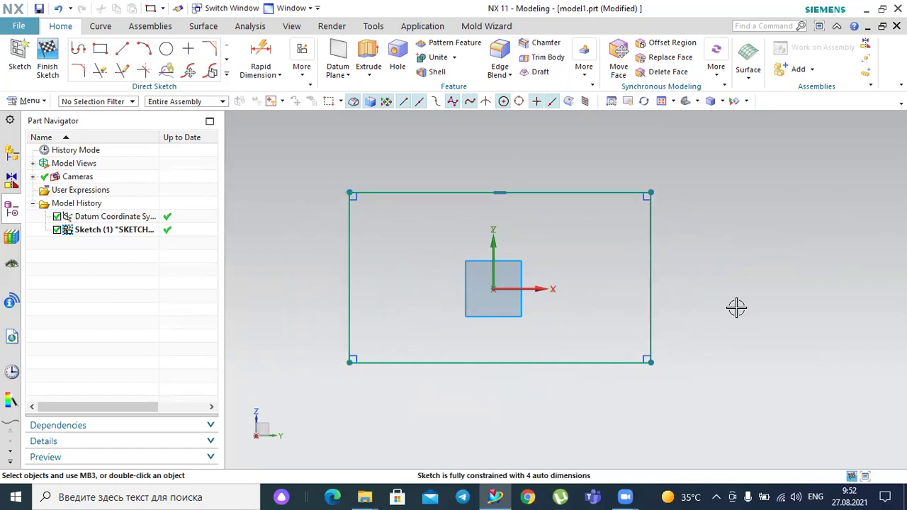
Sketch a three-line open notch about 34 mm deep inside the rectangle, starting and ending on its top edge, with the Profile tool.
click(78, 48)
click(418, 192)
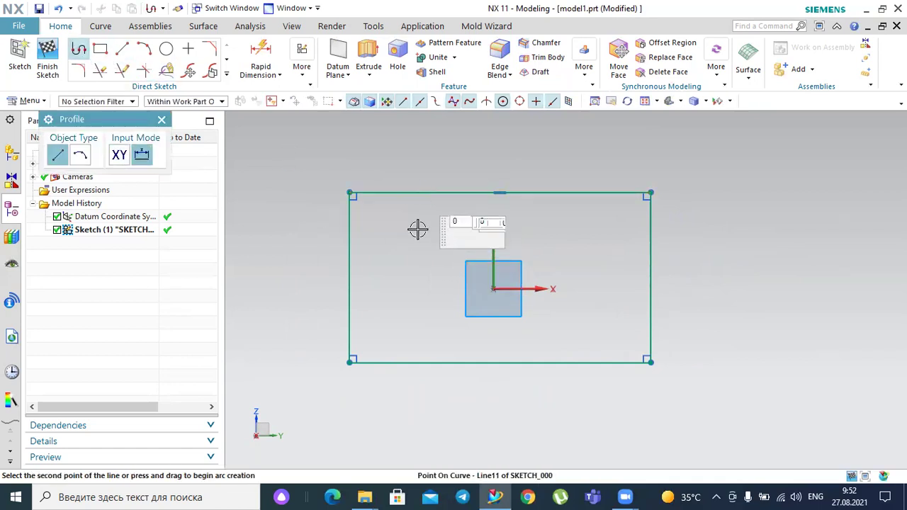
click(418, 248)
click(576, 248)
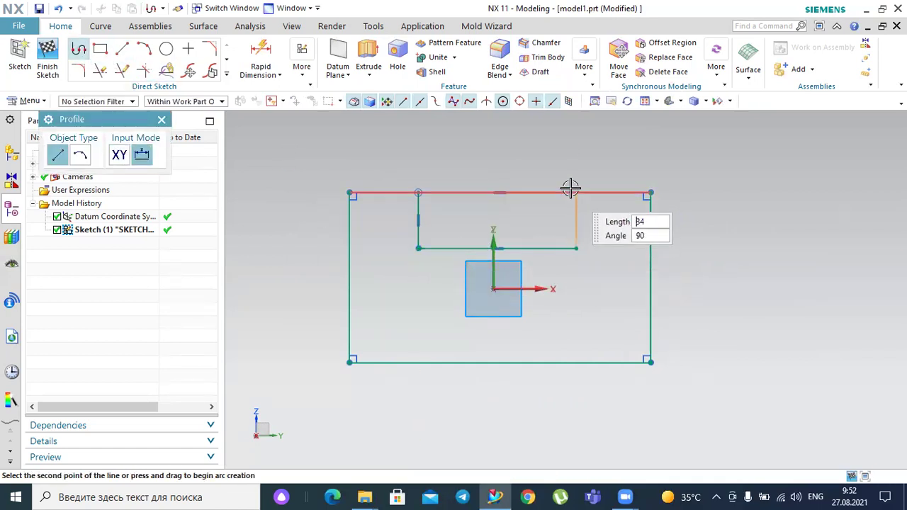
click(575, 191)
middle_click(689, 228)
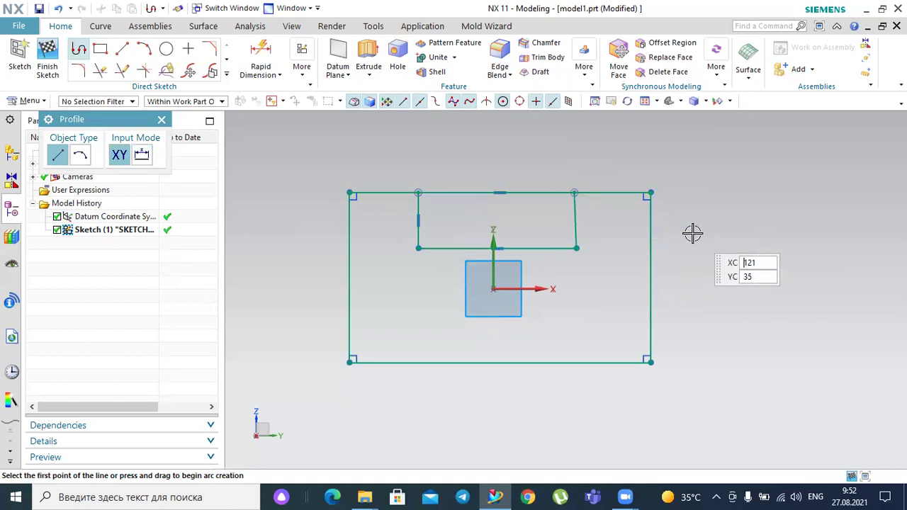
click(162, 119)
Trim the section of the rectangle's top edge between the two notch sides with Quick Trim.
key(t)
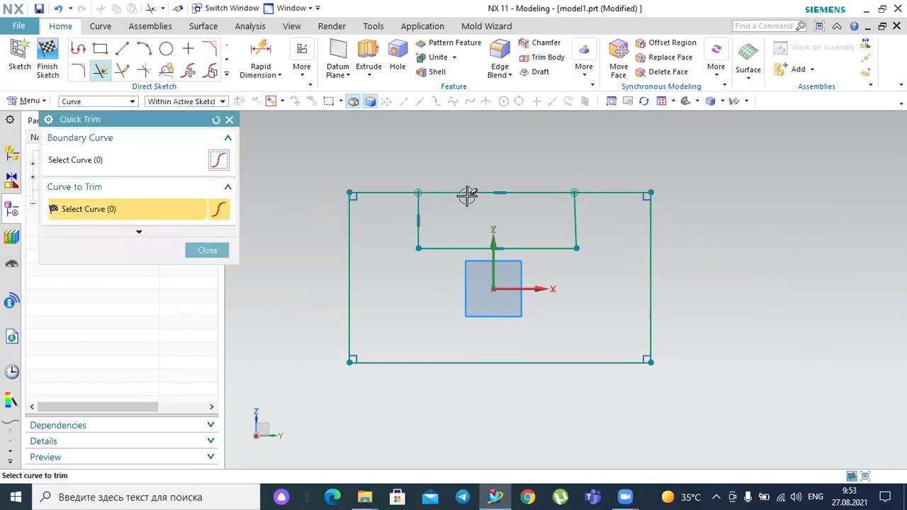
click(432, 193)
click(216, 253)
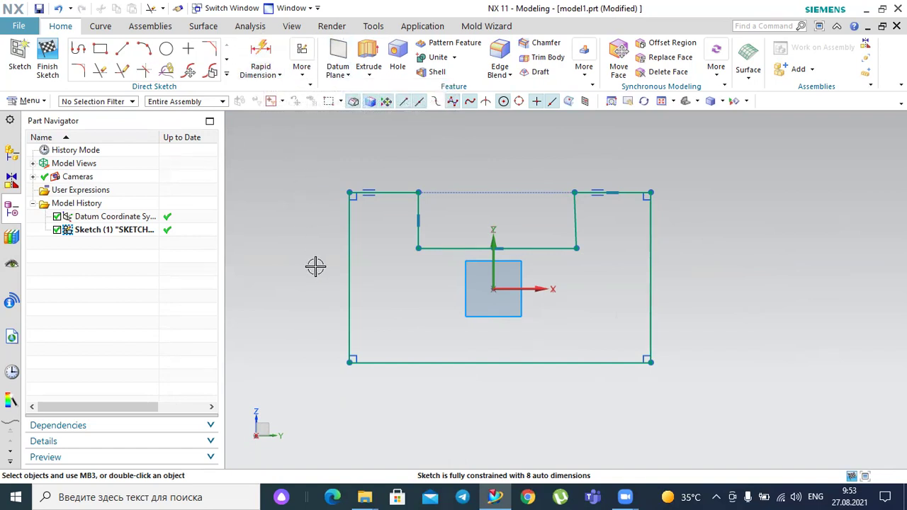
Apply a Vertical geometric constraint to the notch's slightly tilted right side.
key(c)
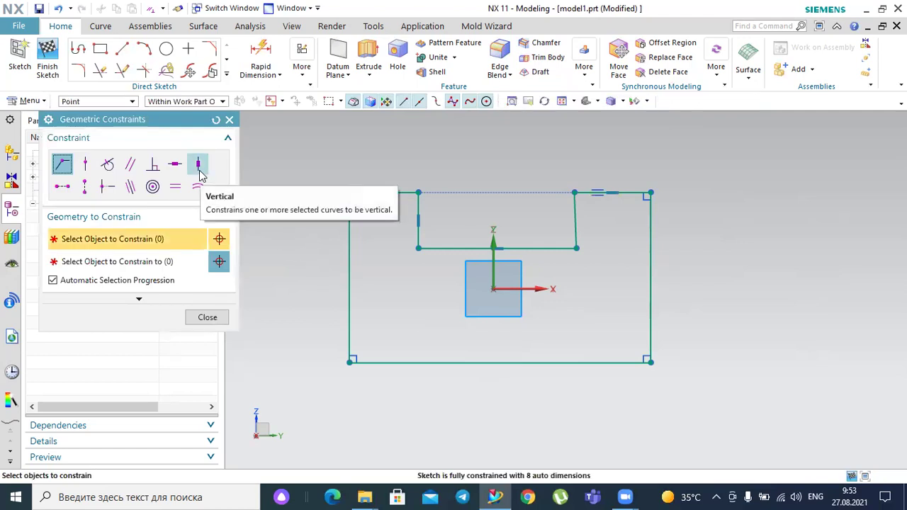
click(198, 165)
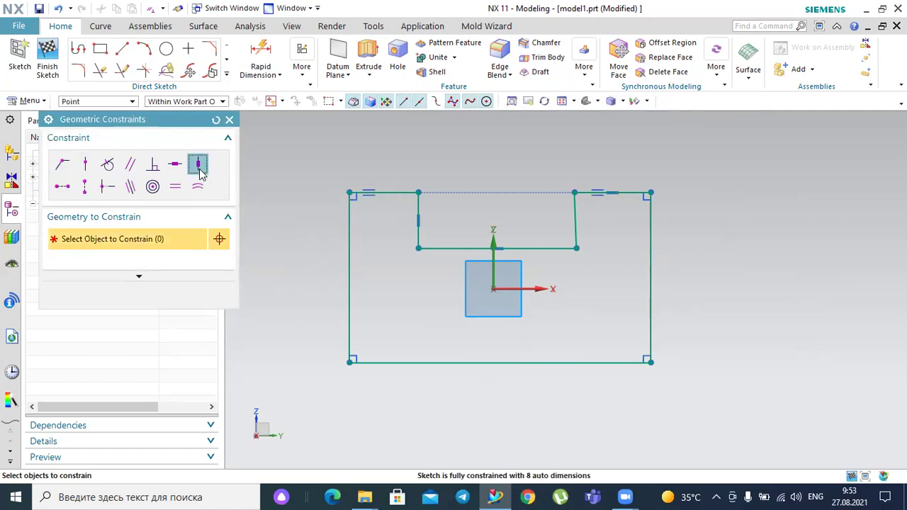
click(575, 214)
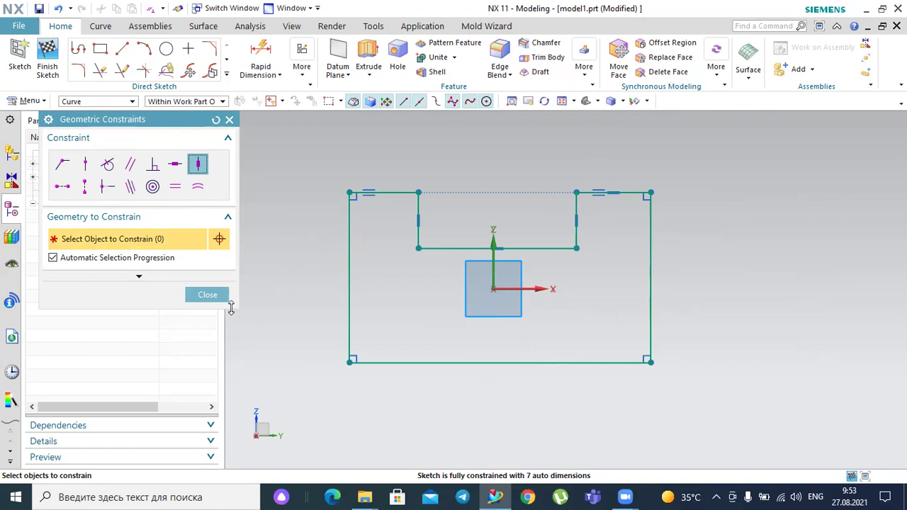
click(208, 295)
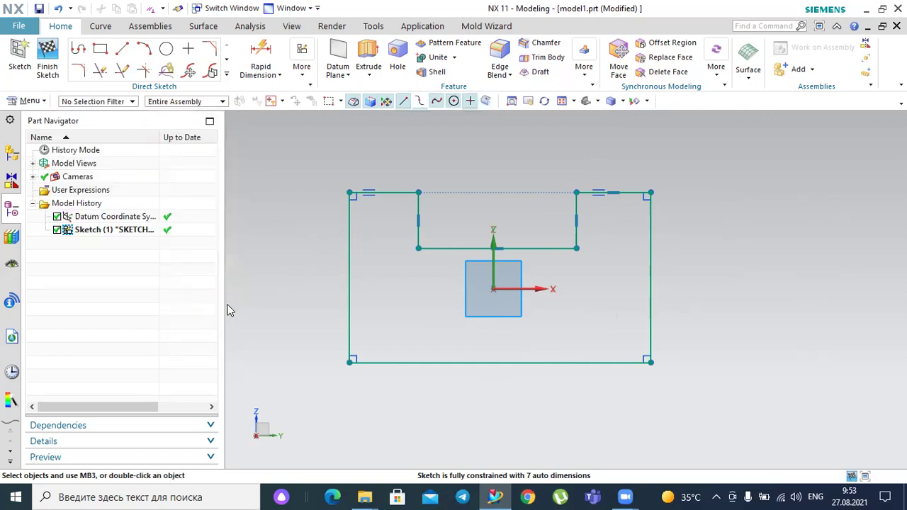
Make the outline's outer left and right sides symmetric about the sketch's vertical axis.
click(303, 71)
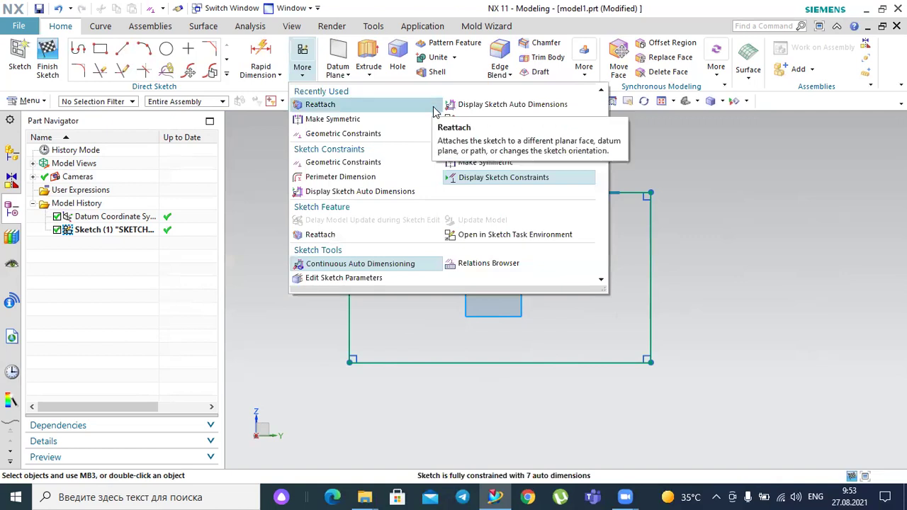
click(332, 119)
click(351, 225)
click(650, 255)
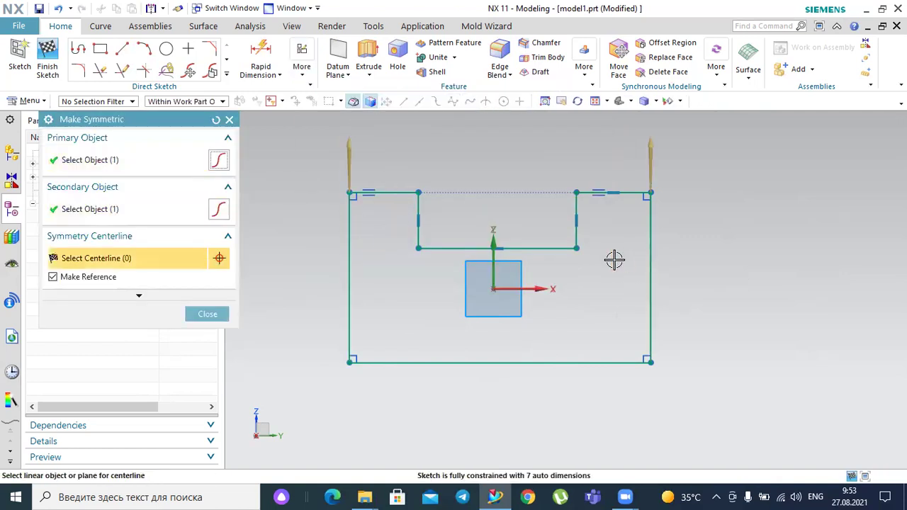
click(492, 237)
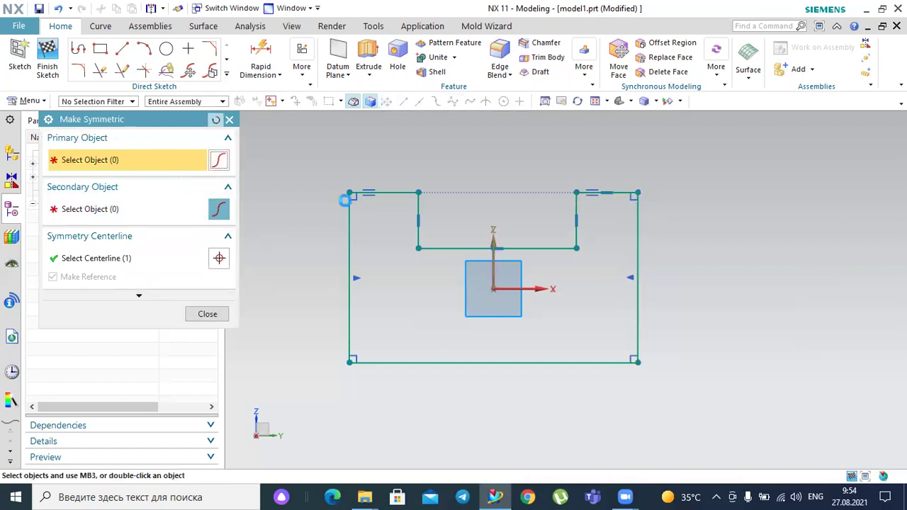
Make the notch's left and right sides symmetric about the sketch's vertical axis.
click(419, 207)
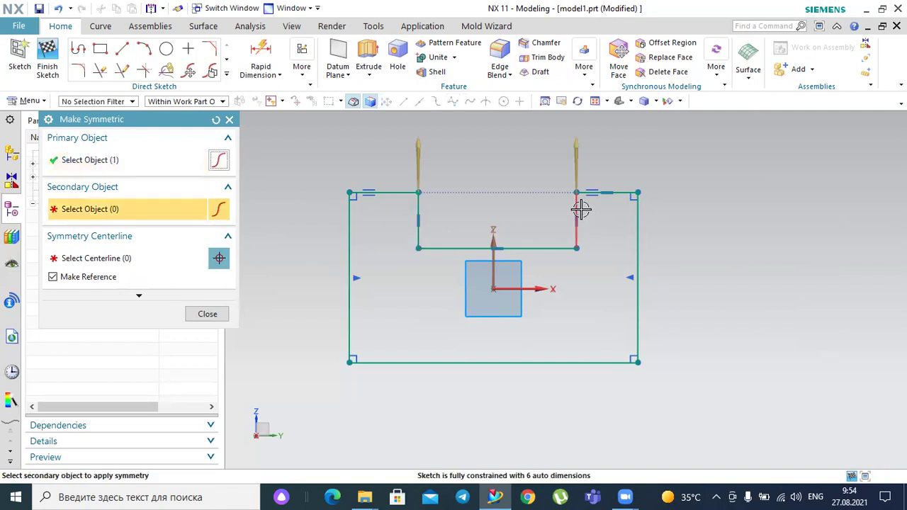
click(581, 204)
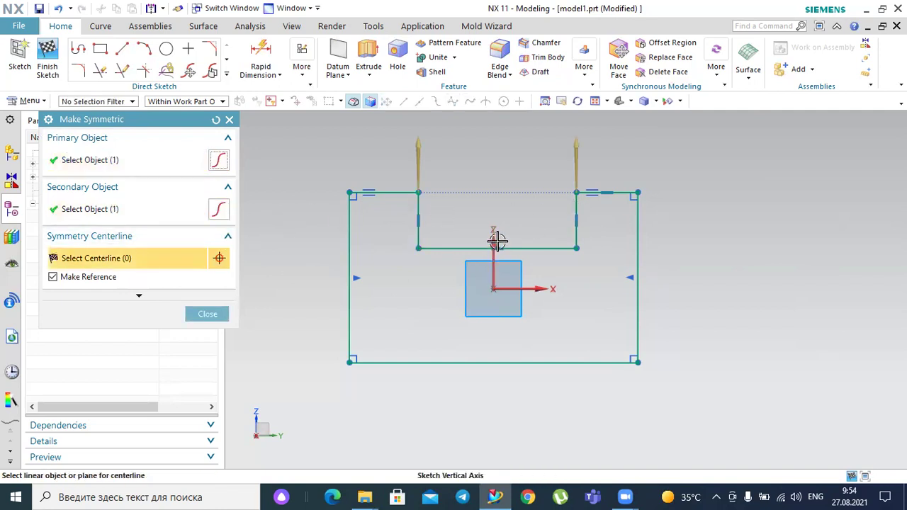
click(493, 266)
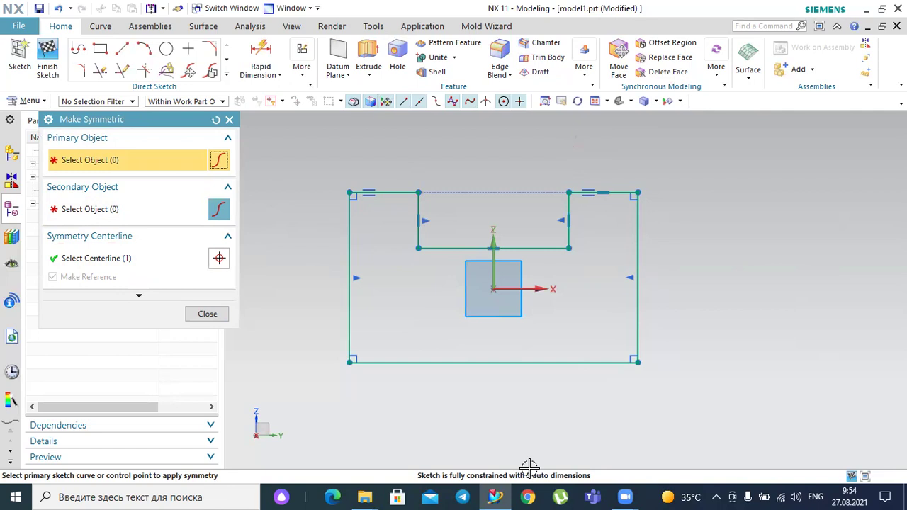
click(216, 316)
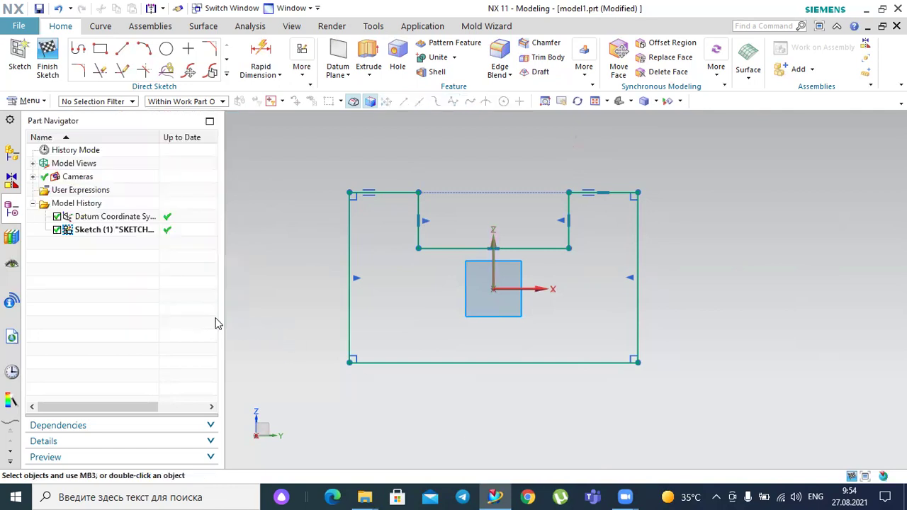
Add driving rapid dimensions of 150 mm to the outline's bottom edge and 80 mm to its right side.
click(257, 55)
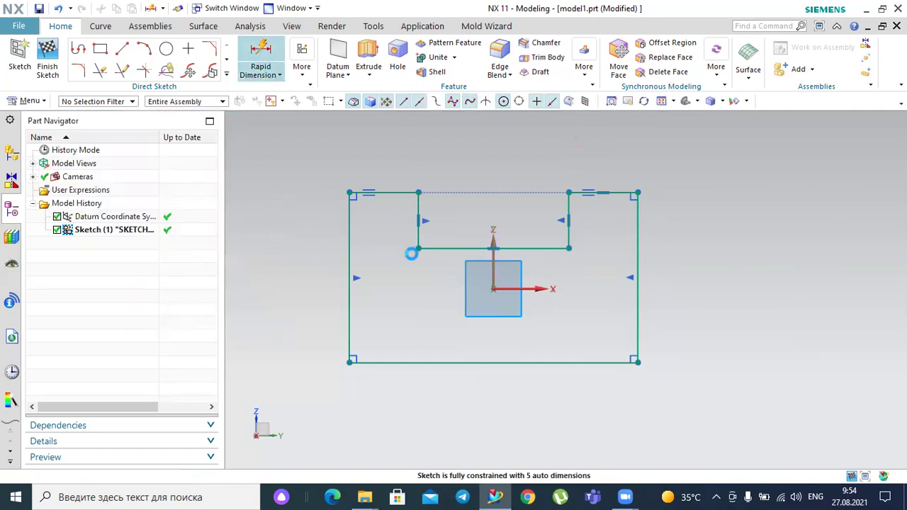
click(500, 363)
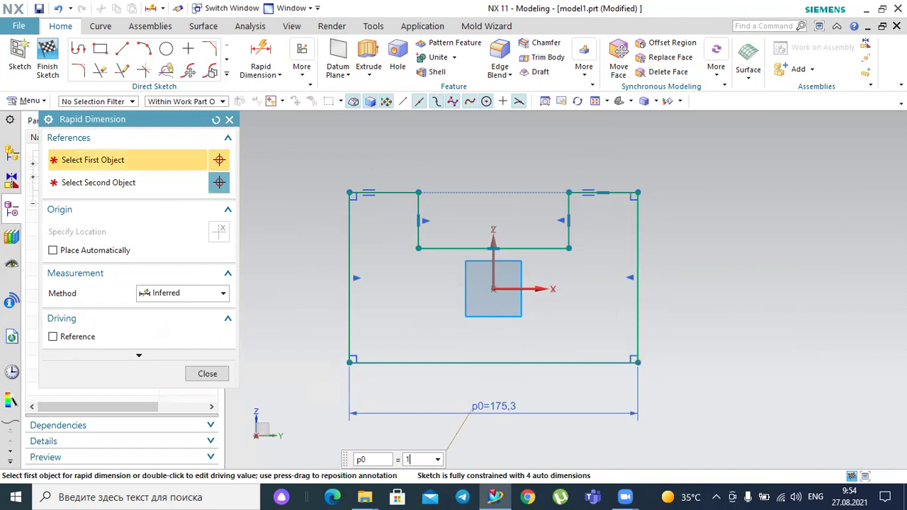
key(Return)
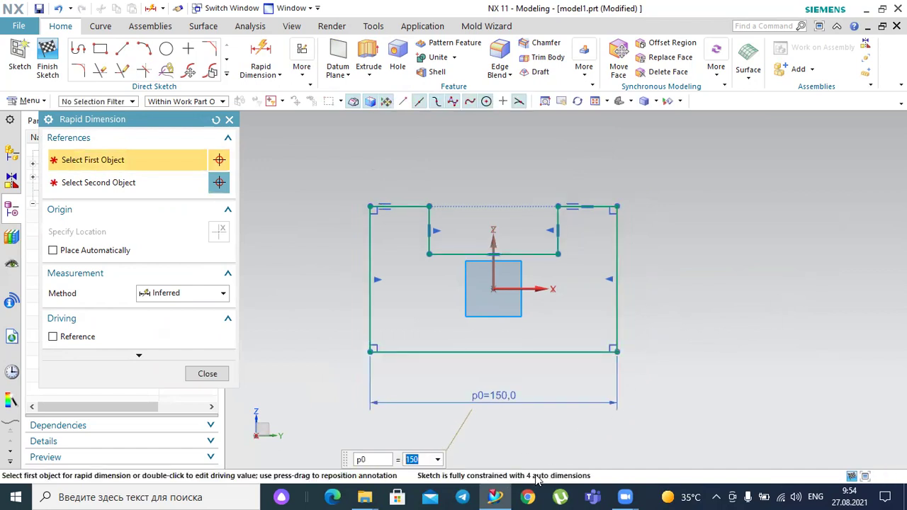
click(616, 294)
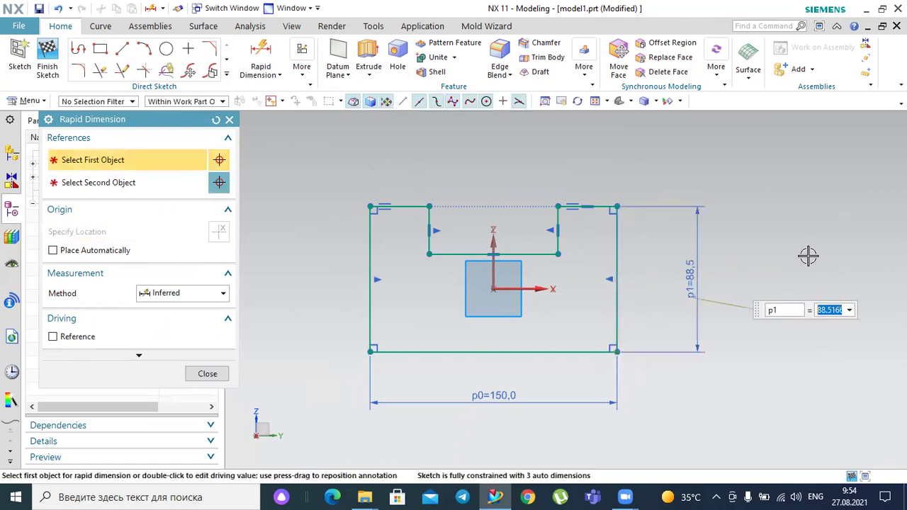
text(8)
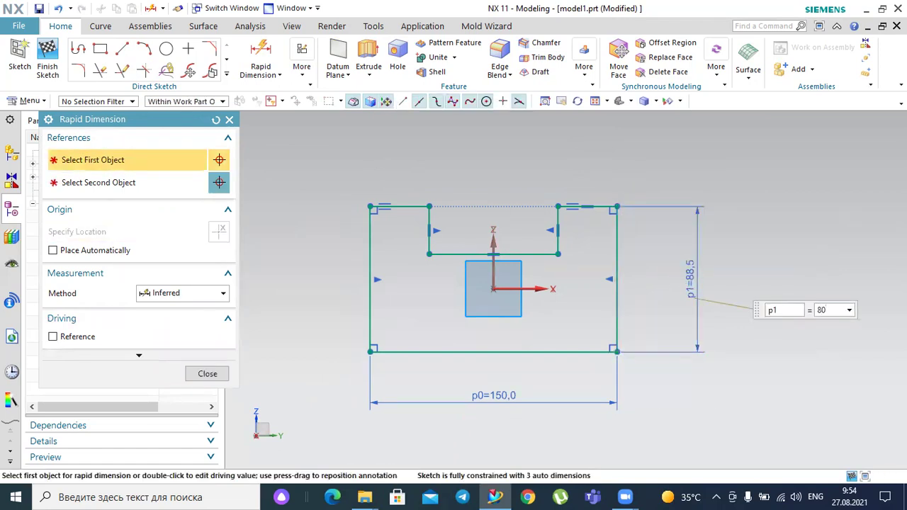
text(0)
key(Return)
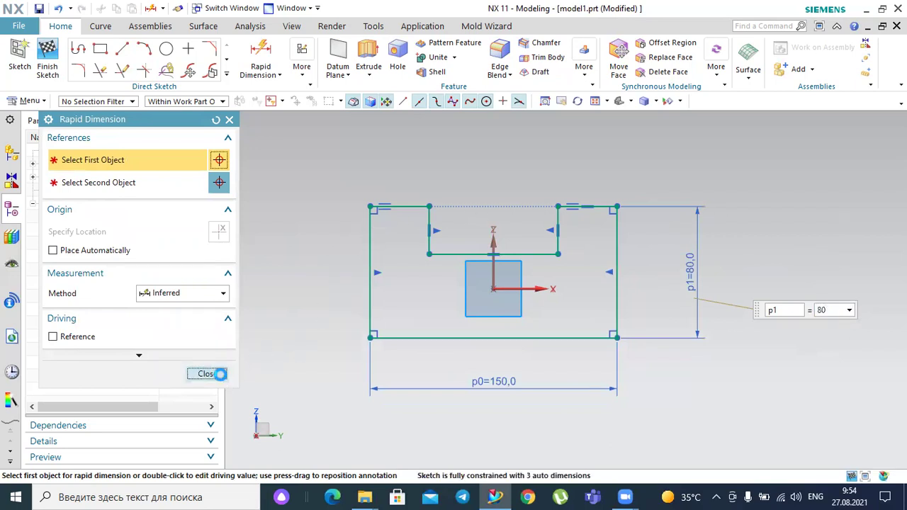
click(208, 373)
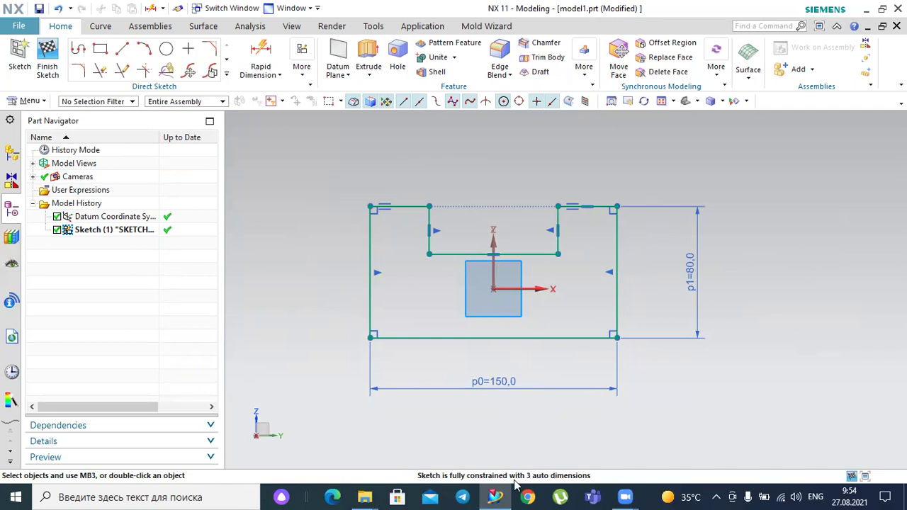
Display the sketch's automatic dimensions and move the notch width, notch depth and origin offset dimensions outside the outline.
click(305, 76)
click(510, 104)
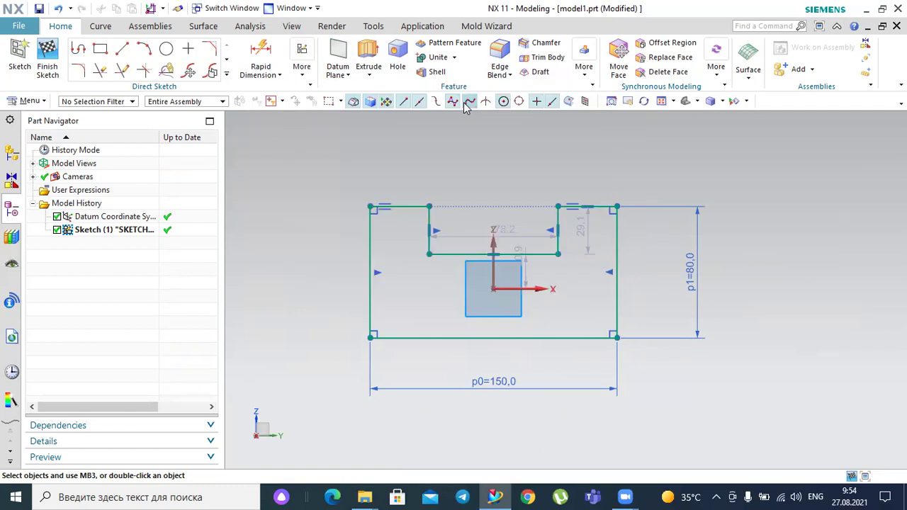
drag(525, 236, 500, 184)
drag(581, 228, 764, 226)
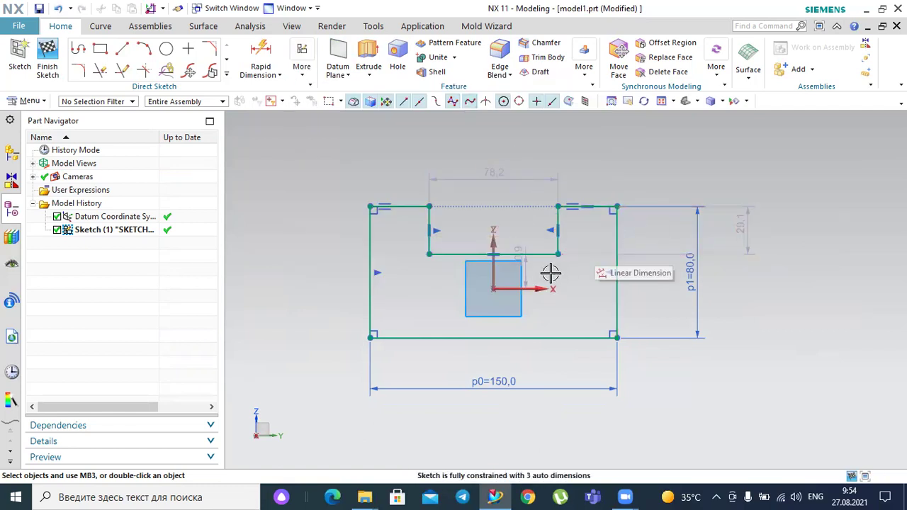
mouse_move(527, 267)
mouse_down()
mouse_move(741, 287)
mouse_move(314, 267)
mouse_up()
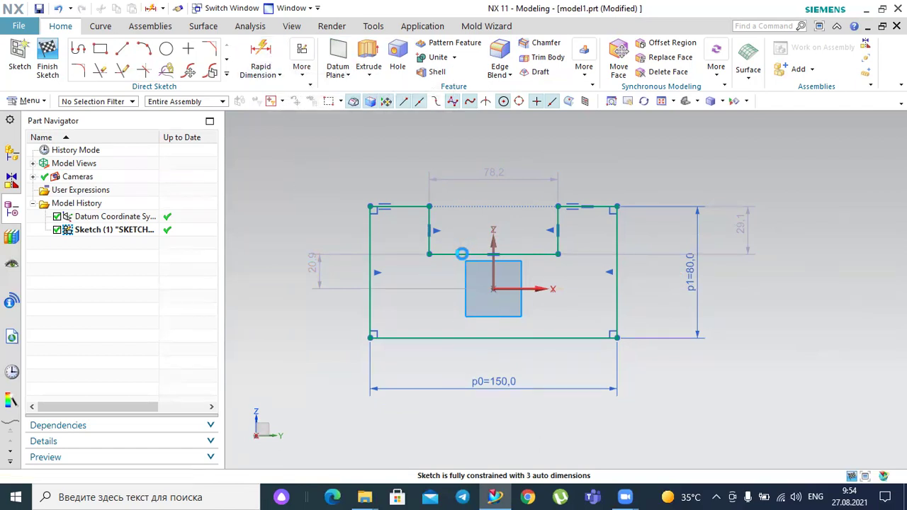
Add a driving rapid dimension of 90 mm to the notch's bottom edge, placed above the outline.
key(d)
click(461, 254)
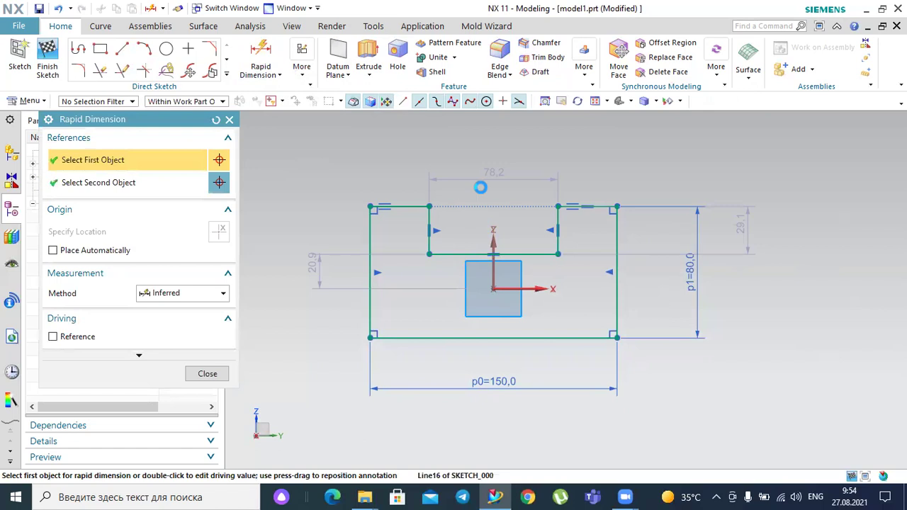
click(535, 164)
text(90)
key(Return)
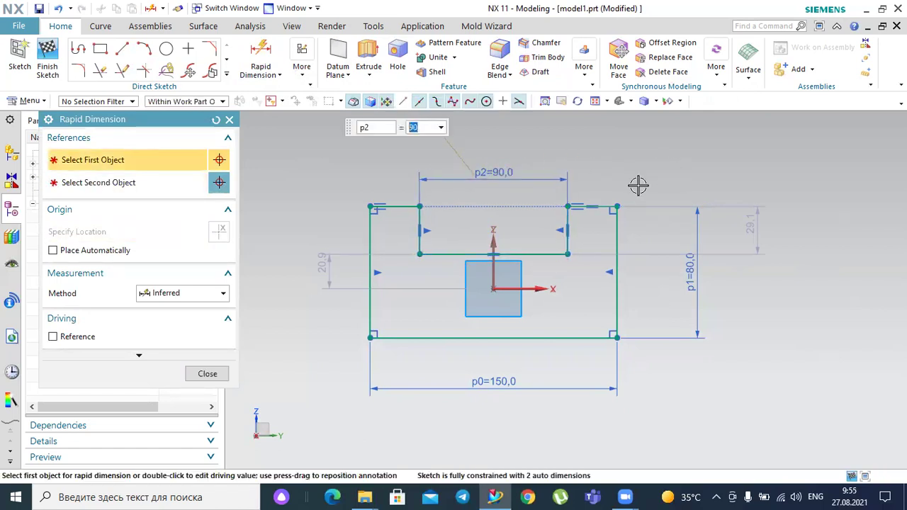
Convert the notch's automatic depth dimension into a driving dimension of 30 mm.
click(761, 235)
click(758, 228)
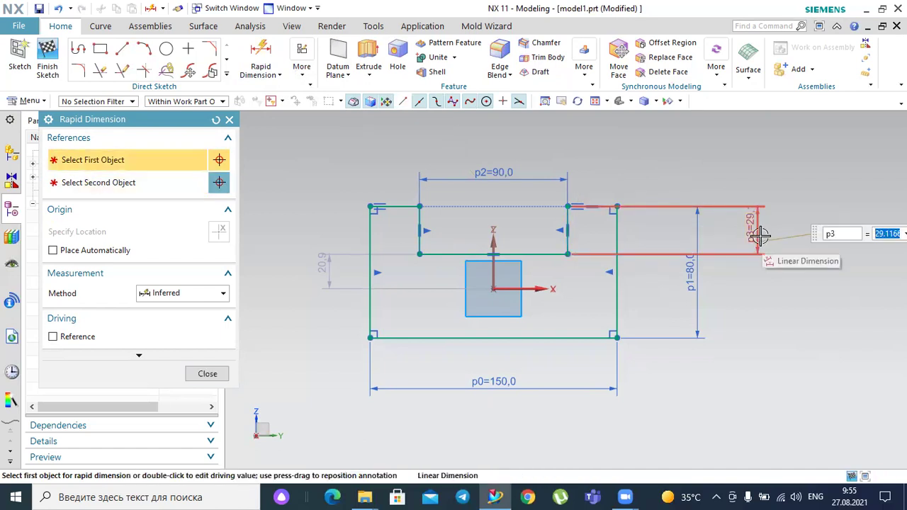
text(30)
key(Return)
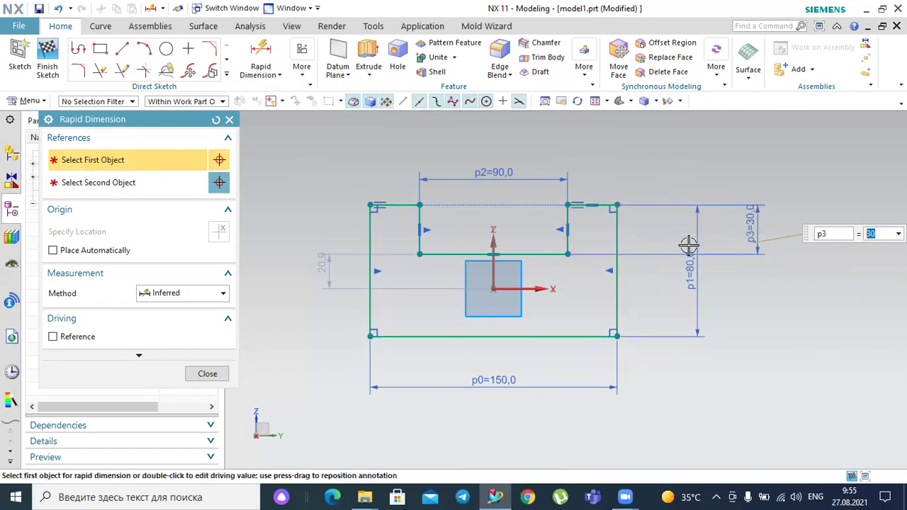
Move the 30 mm notch depth dimension to the left of the outline and shift the outline upward relative to the origin.
middle_click(738, 326)
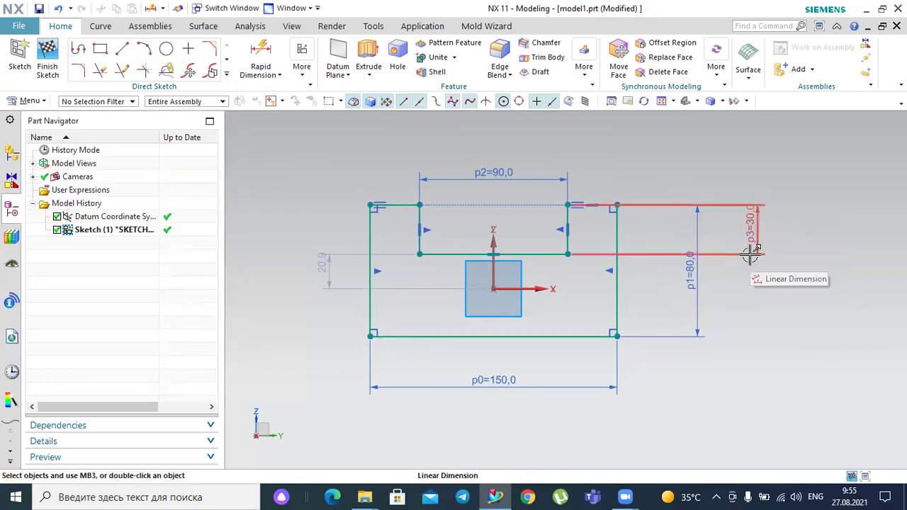
drag(755, 244, 286, 201)
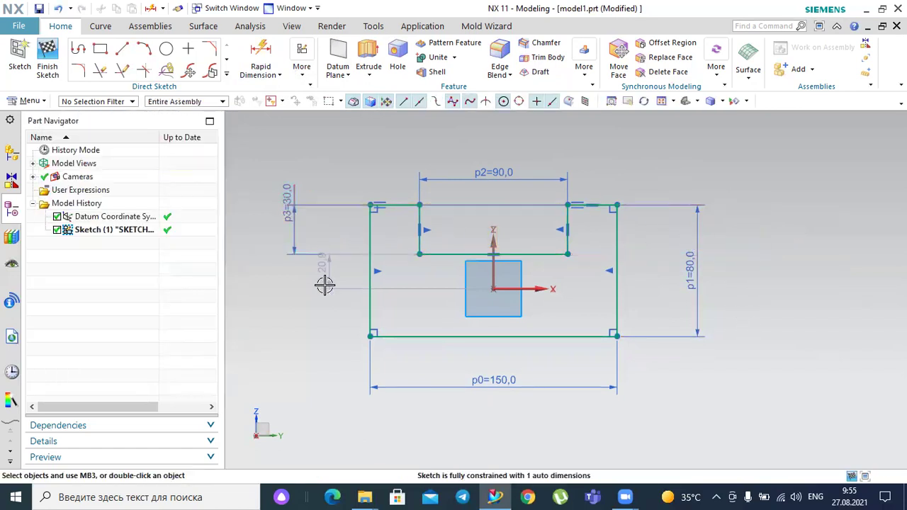
click(289, 287)
key(Delete)
mouse_move(419, 253)
mouse_down()
mouse_move(420, 273)
mouse_move(417, 231)
mouse_move(423, 334)
mouse_move(427, 233)
mouse_move(431, 269)
mouse_move(470, 286)
mouse_move(396, 281)
mouse_move(411, 233)
mouse_move(407, 288)
mouse_move(407, 229)
mouse_move(407, 250)
mouse_up()
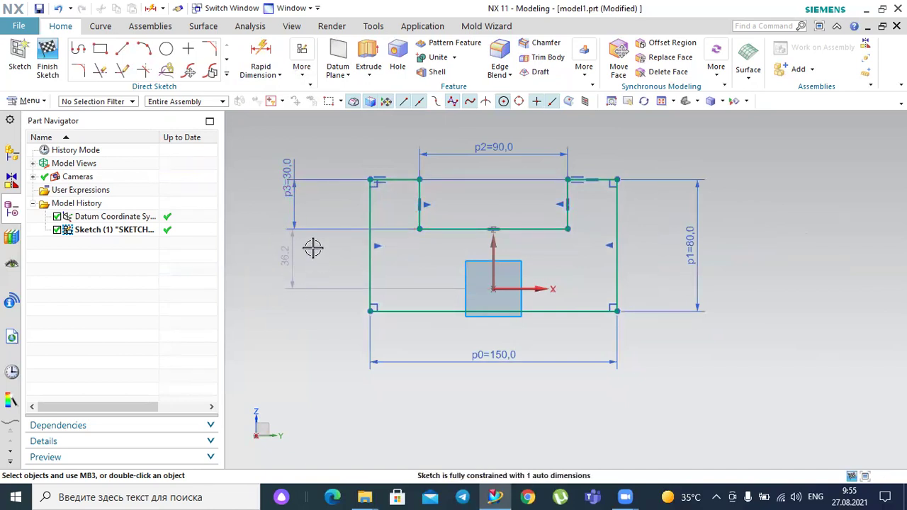
Set the vertical offset between the notch's bottom edge and the origin to 0 mm and place that dimension lower, clear of the notch depth dimension.
double_click(303, 282)
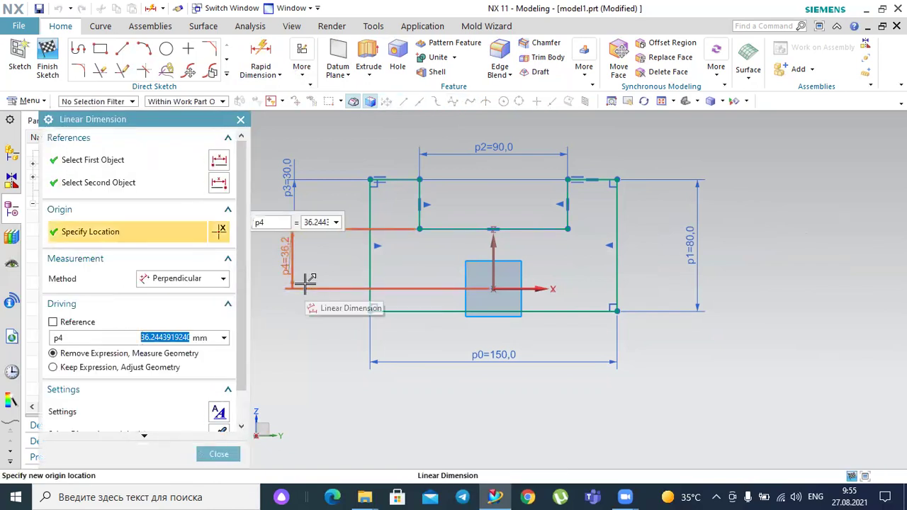
text(0)
key(Return)
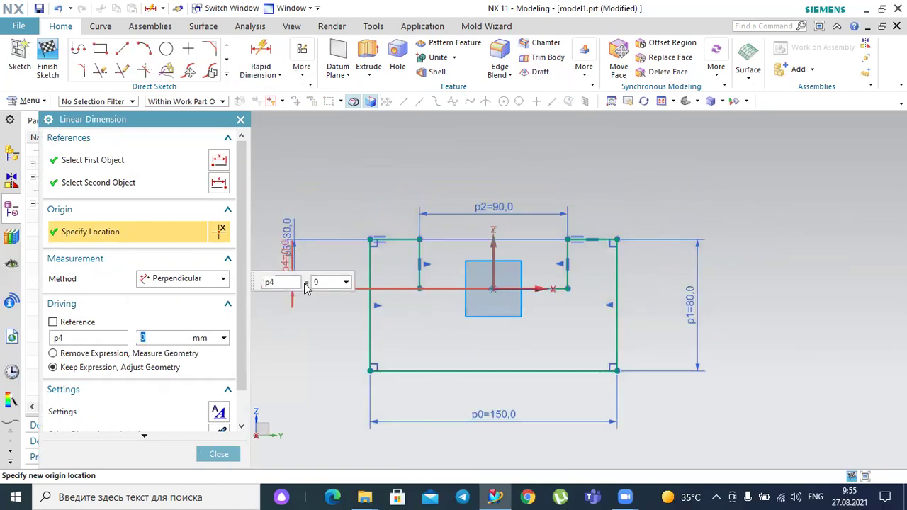
click(218, 454)
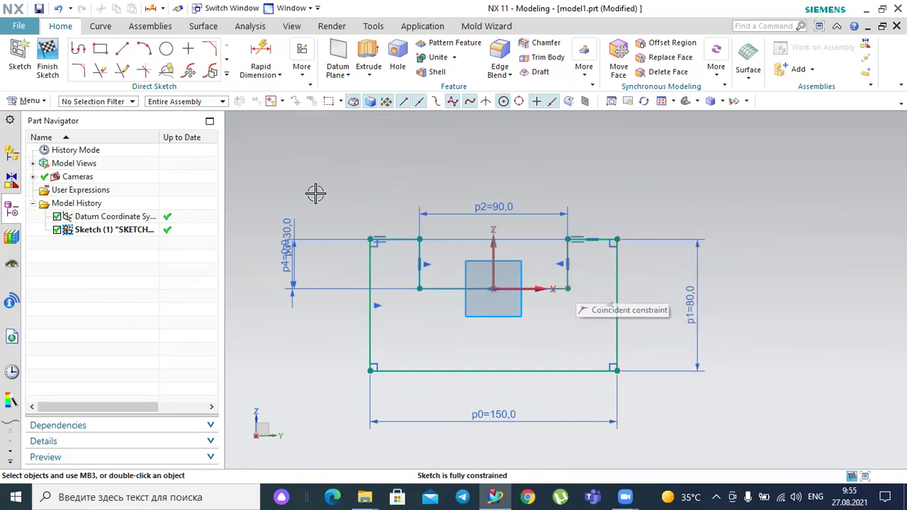
drag(280, 256, 315, 383)
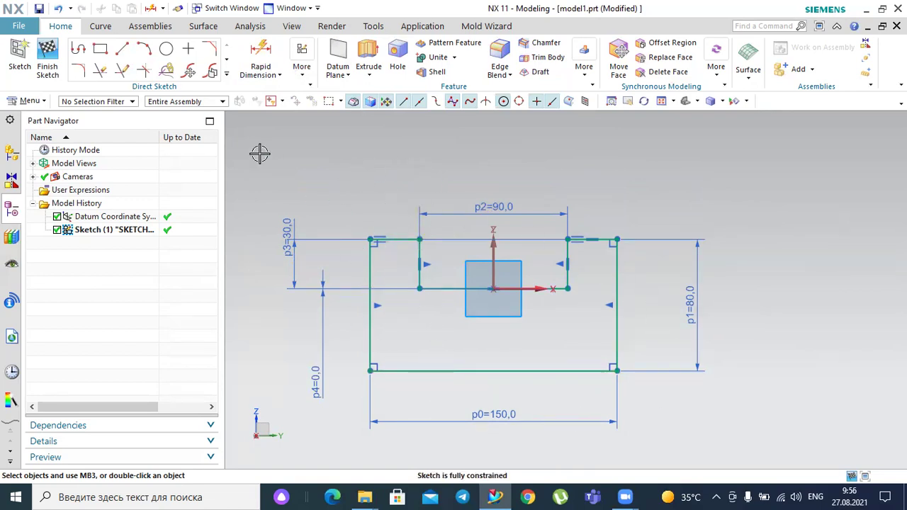
Sketch a circle about 13.9 mm in diameter in the tab left of the notch.
click(166, 48)
click(392, 270)
click(394, 259)
key(Escape)
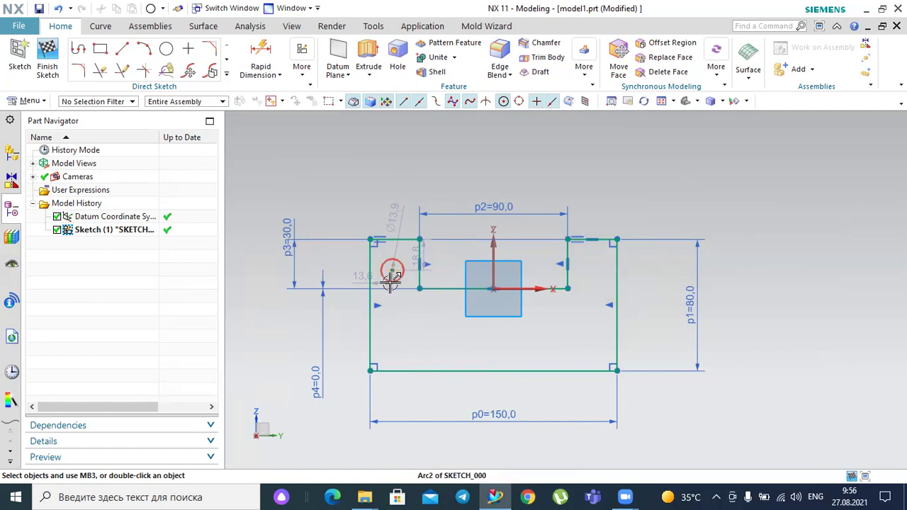
Apply midpoint constraints aligning the circle's center with the left tab's top edge and the notch's left side.
key(c)
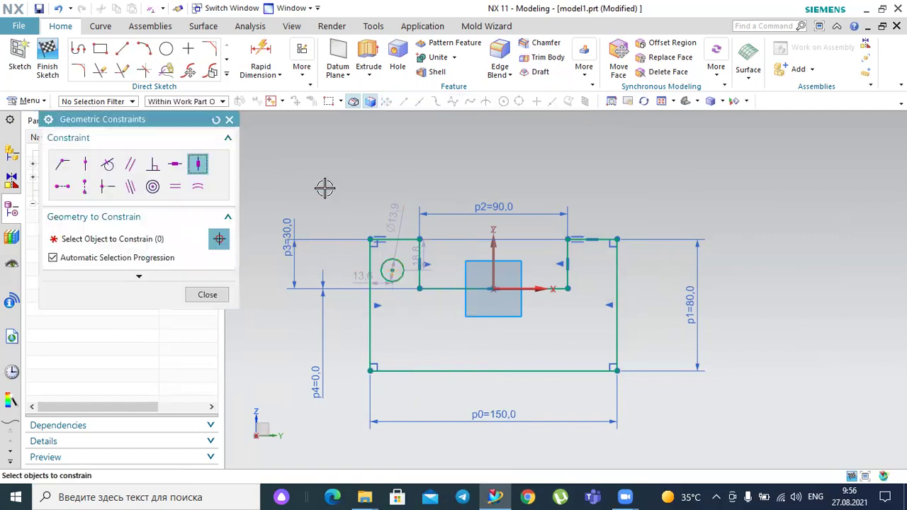
click(107, 187)
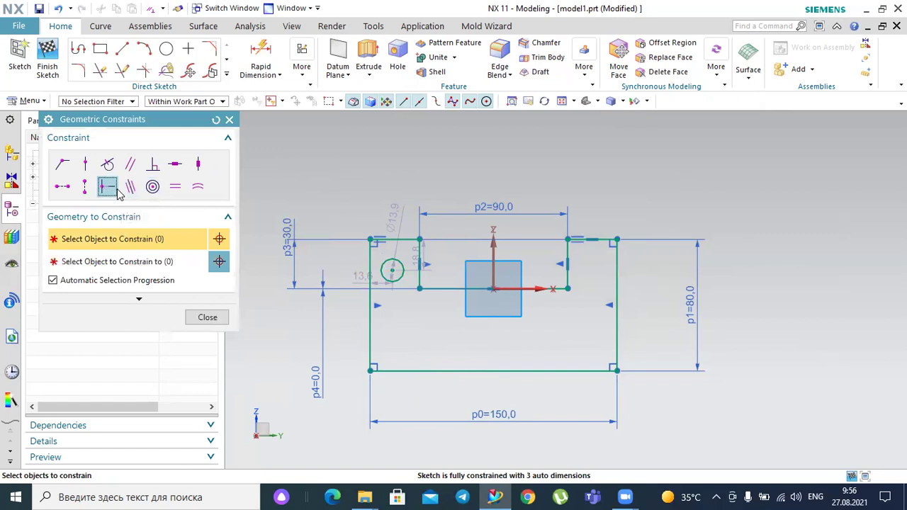
click(392, 269)
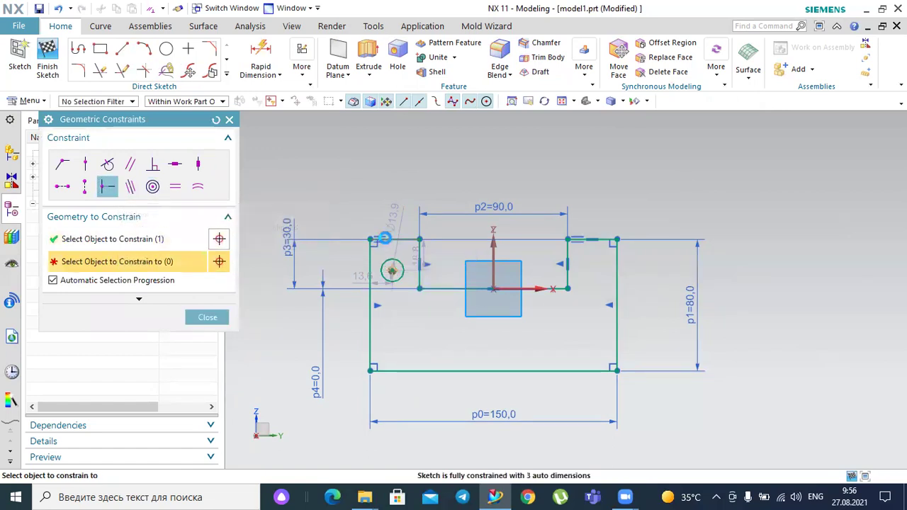
click(383, 239)
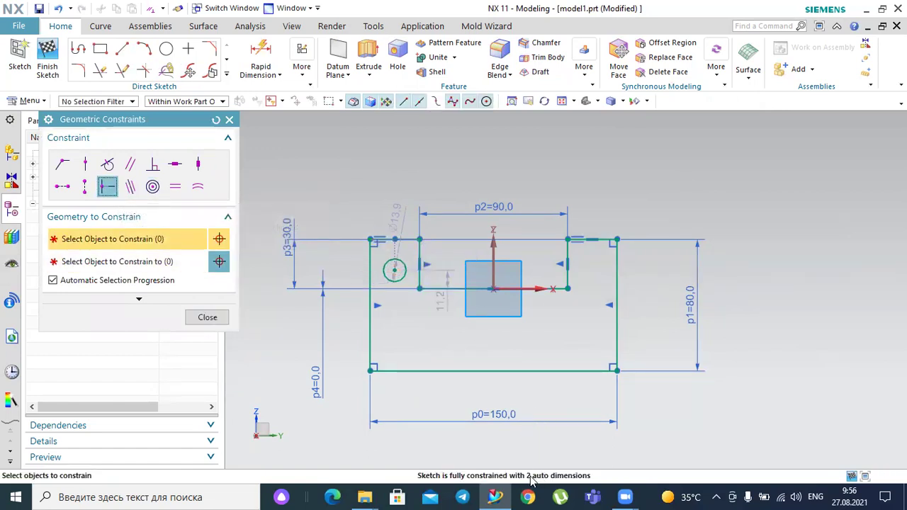
click(395, 270)
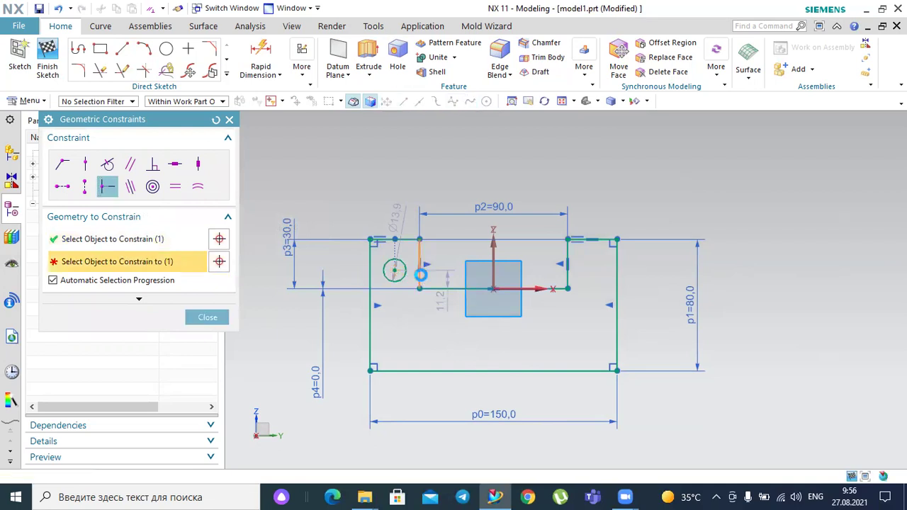
click(420, 274)
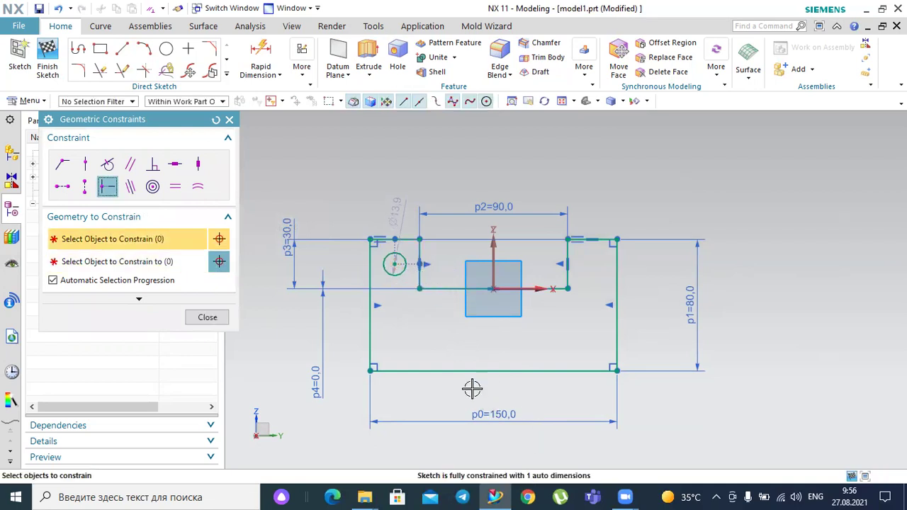
key(Escape)
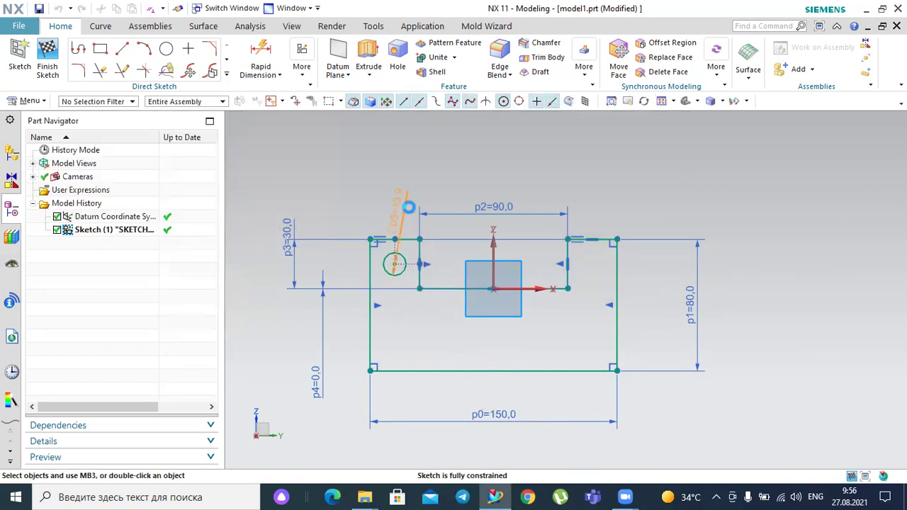
Convert the circle's automatic diameter dimension into a driving dimension of 12 mm.
double_click(409, 207)
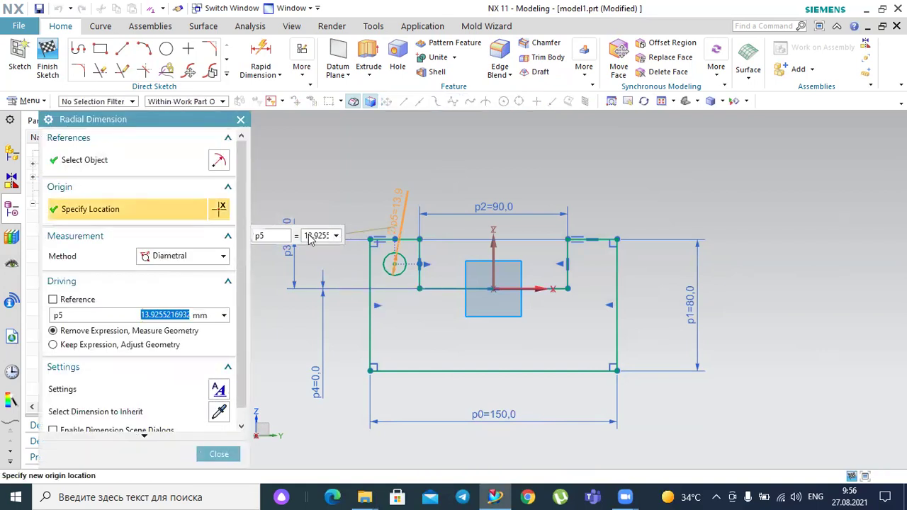
click(309, 237)
text(12)
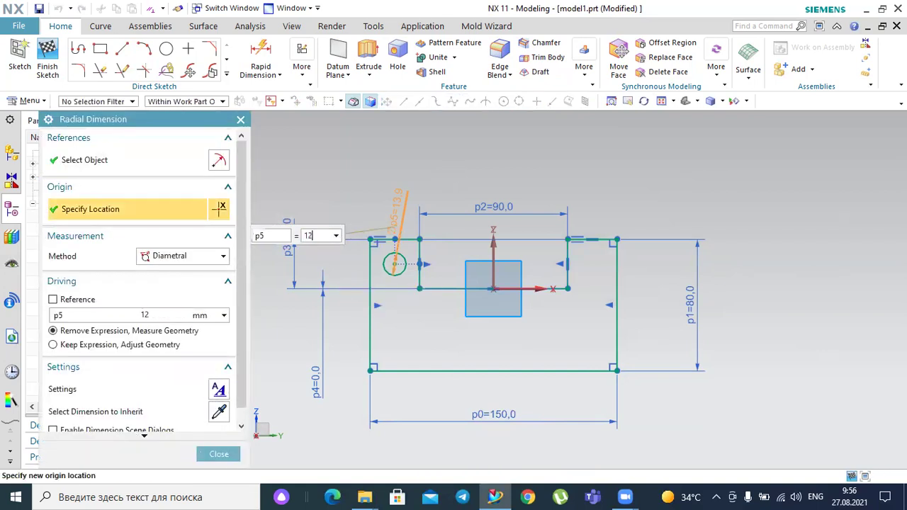
key(Return)
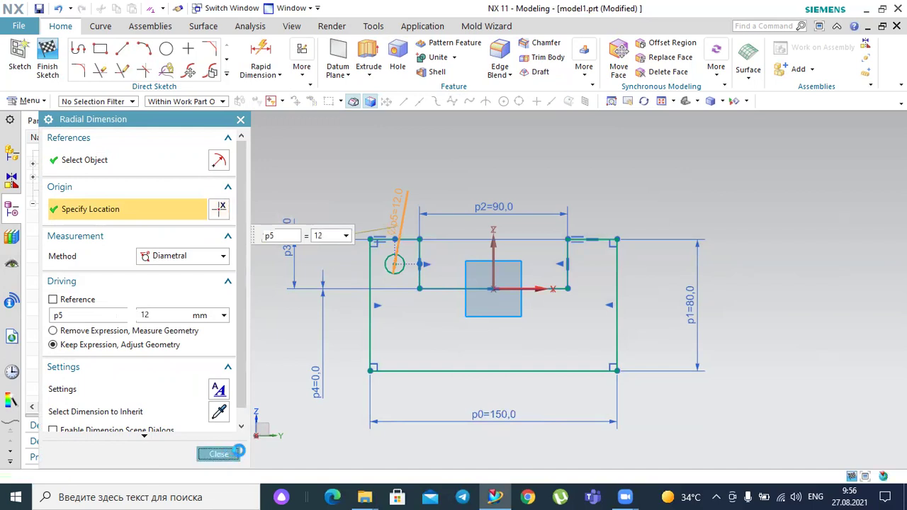
click(230, 453)
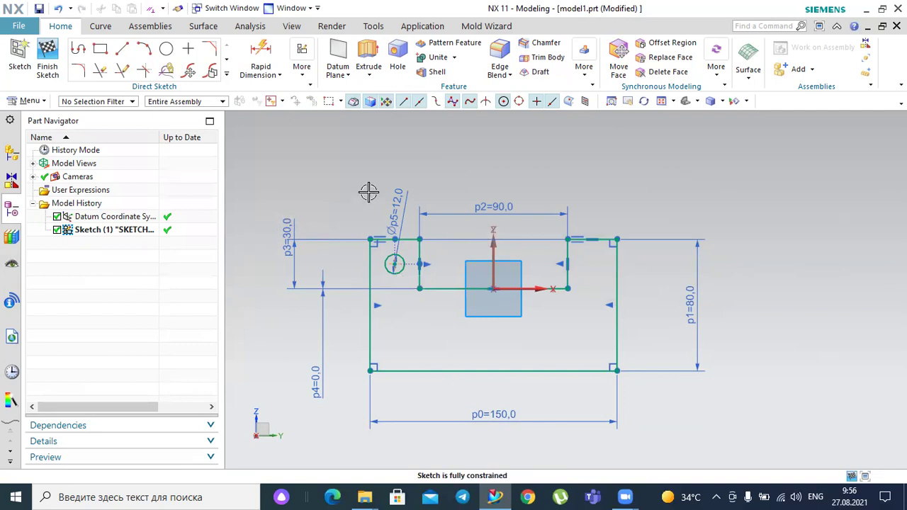
Mirror the circle about the vertical sketch axis onto the tab right of the notch.
click(226, 73)
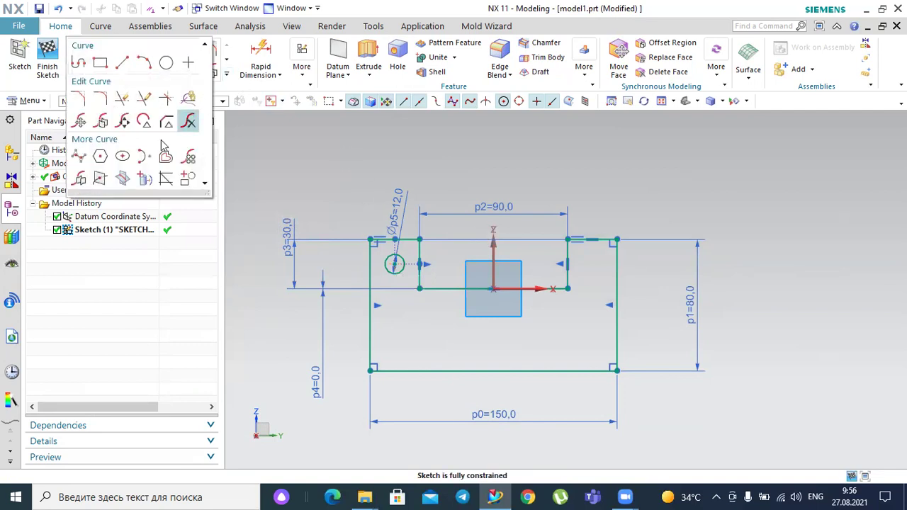
click(84, 178)
click(394, 255)
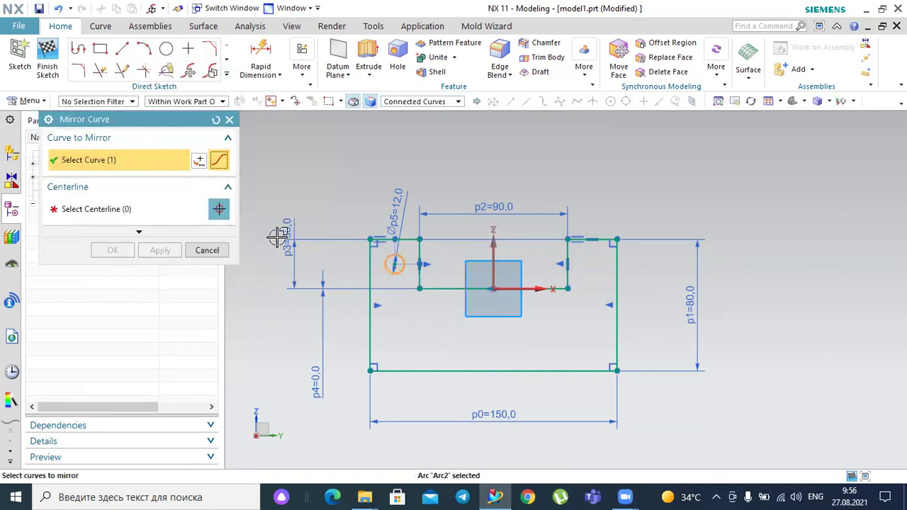
click(135, 210)
click(493, 245)
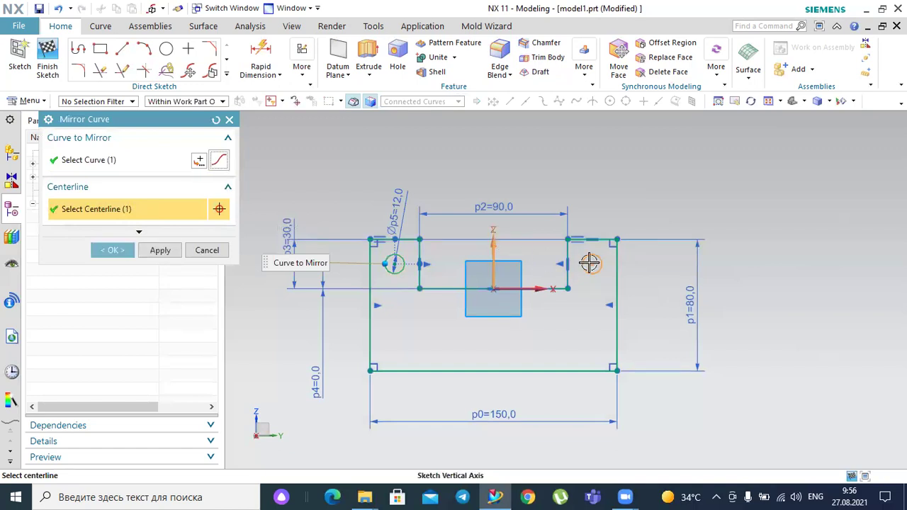
click(125, 253)
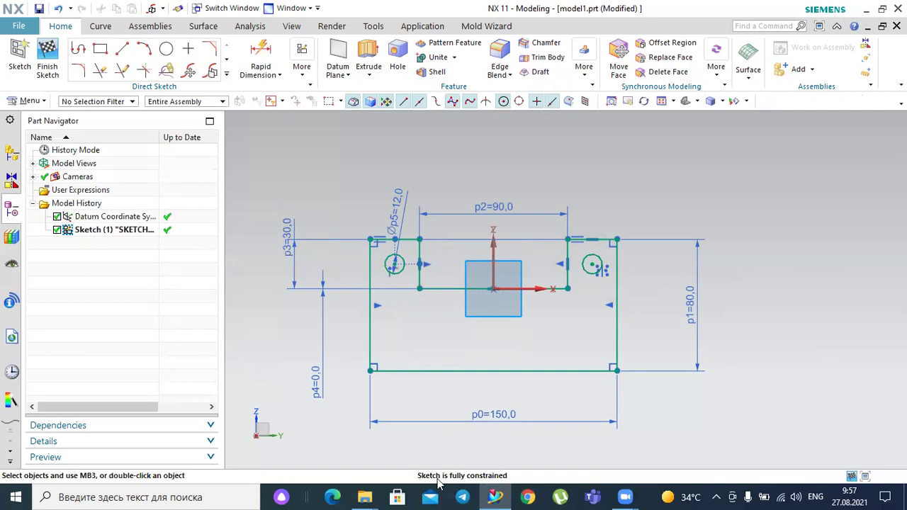
Finish the sketch, inspect the profile in a tilted 3D view and reopen the sketch for editing.
click(47, 56)
mouse_move(408, 210)
middle_down()
mouse_move(455, 212)
mouse_move(486, 178)
mouse_move(465, 253)
mouse_move(465, 240)
middle_up()
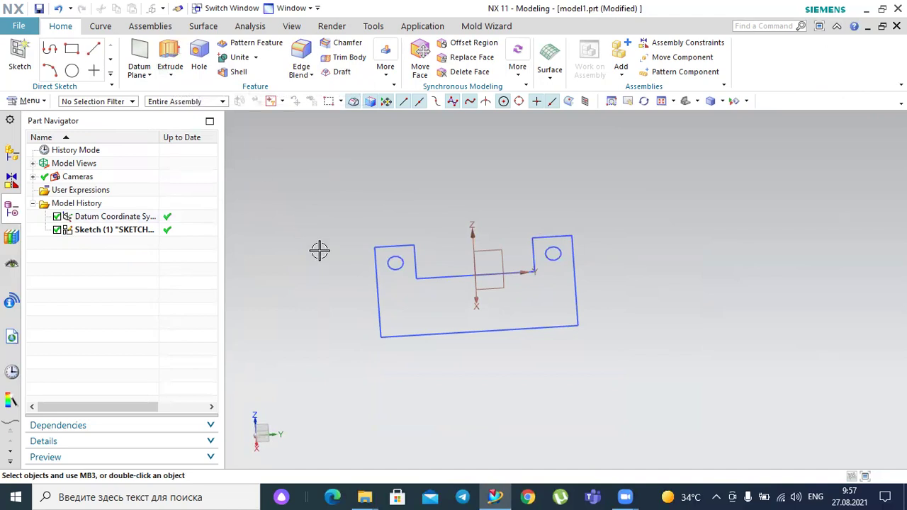
double_click(115, 228)
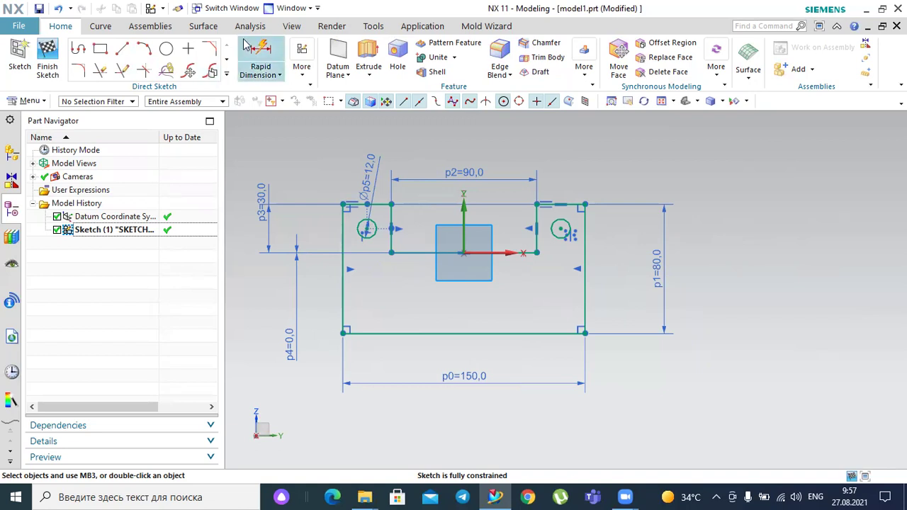
Add a redundant driving rapid dimension to the right tab's top edge, placed above the outline.
click(264, 58)
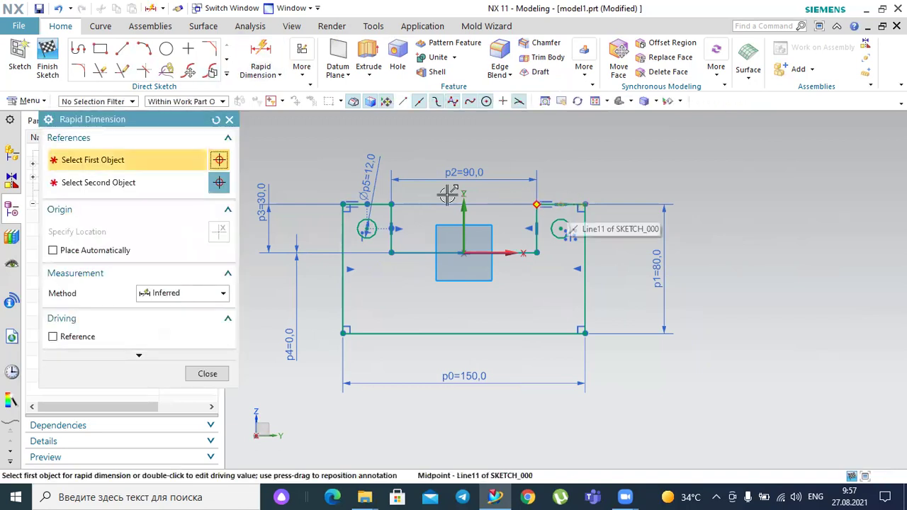
click(255, 56)
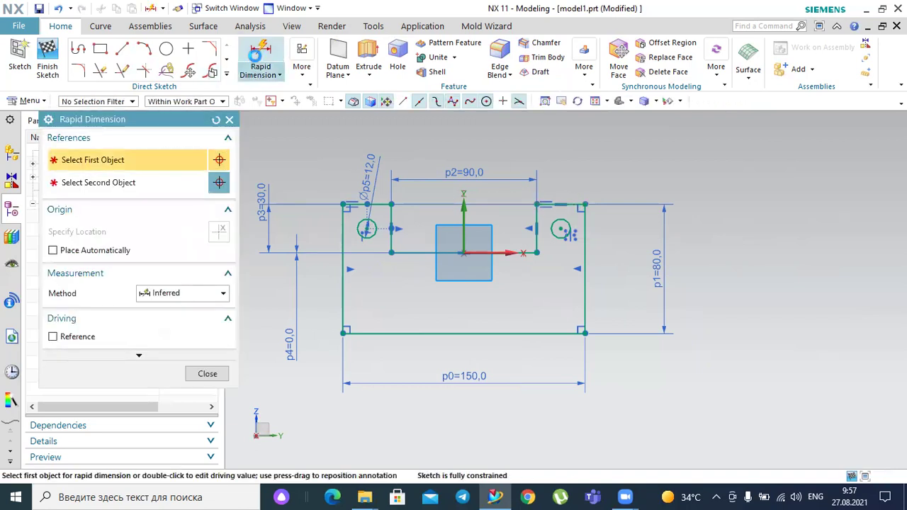
click(575, 203)
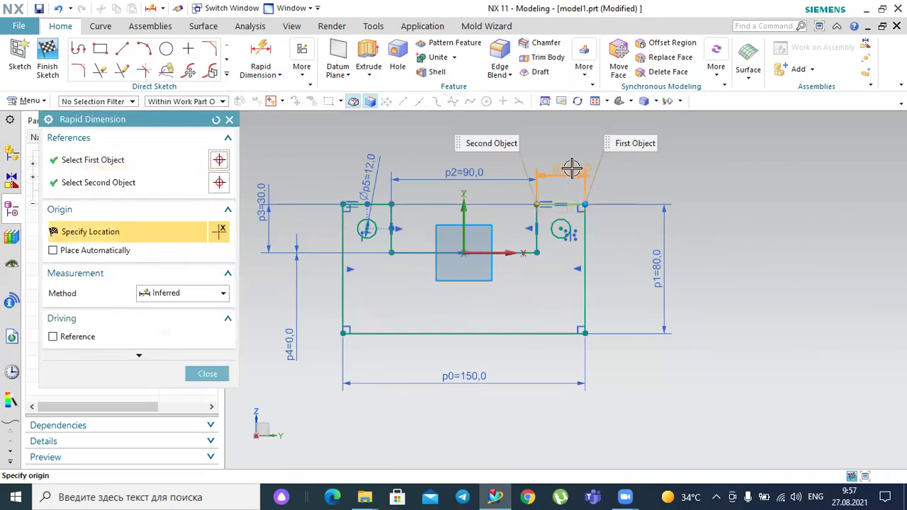
click(572, 168)
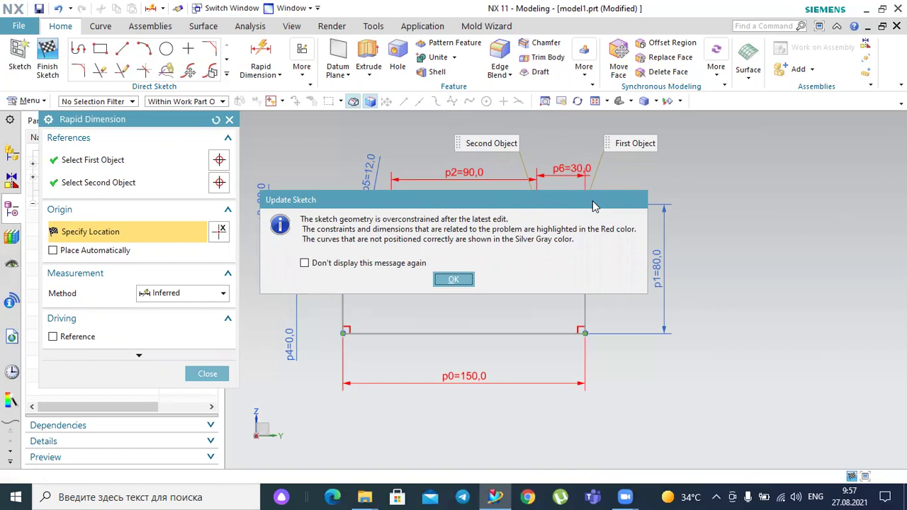
drag(594, 205, 826, 262)
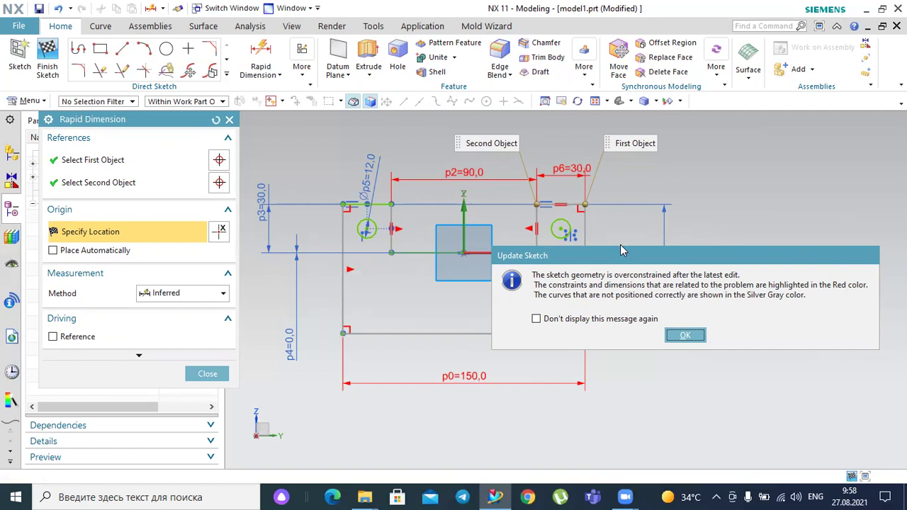
click(684, 335)
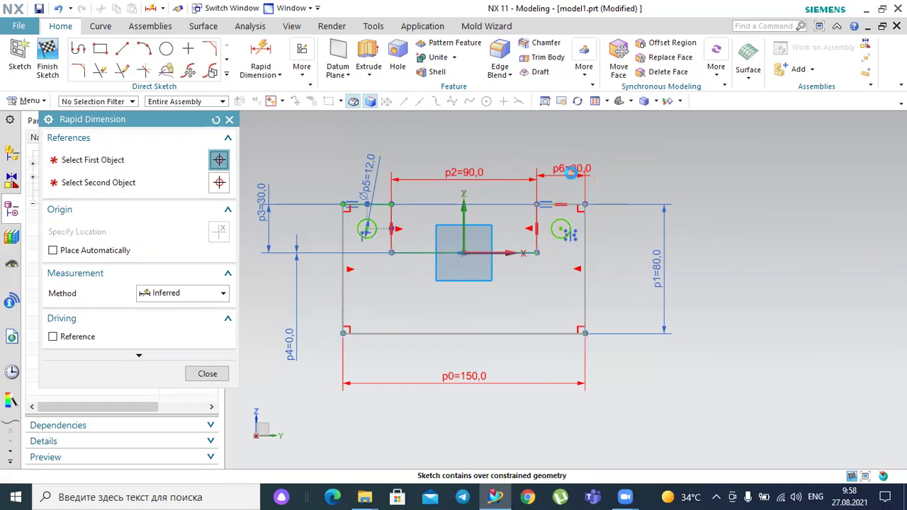
click(585, 200)
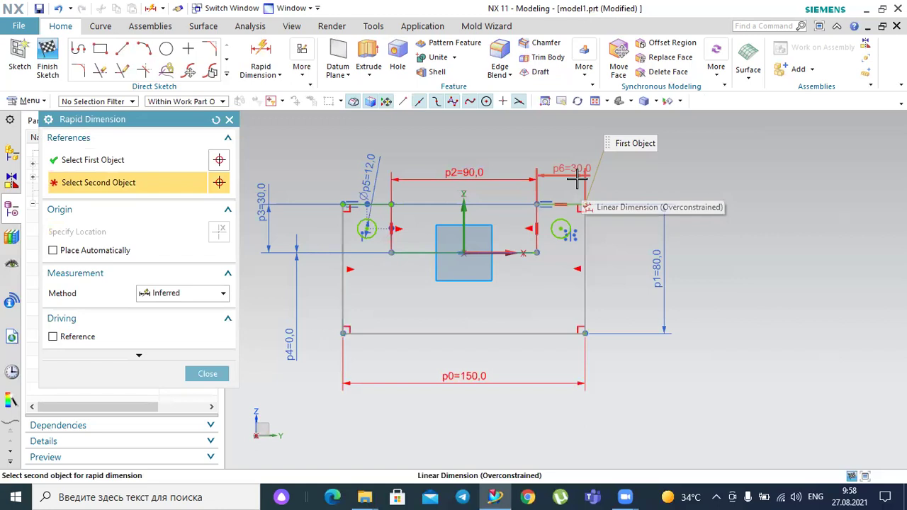
right_click(579, 182)
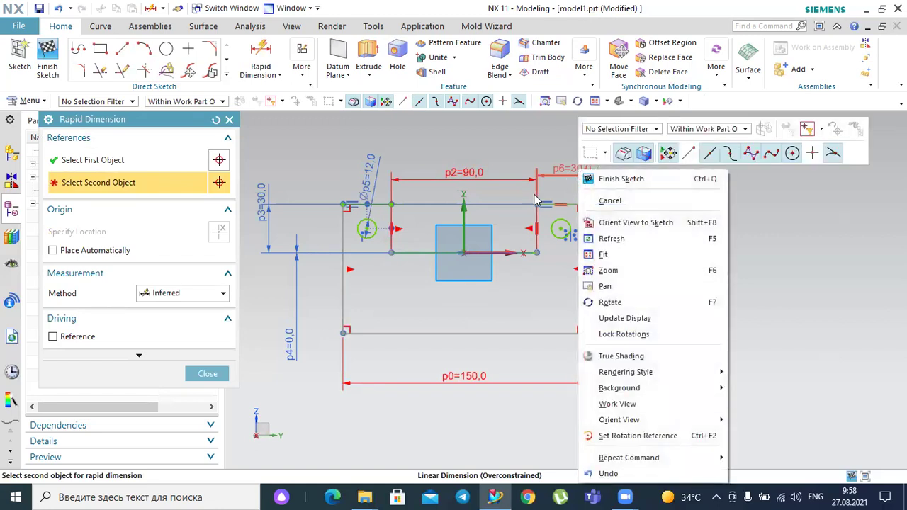
click(556, 179)
click(551, 181)
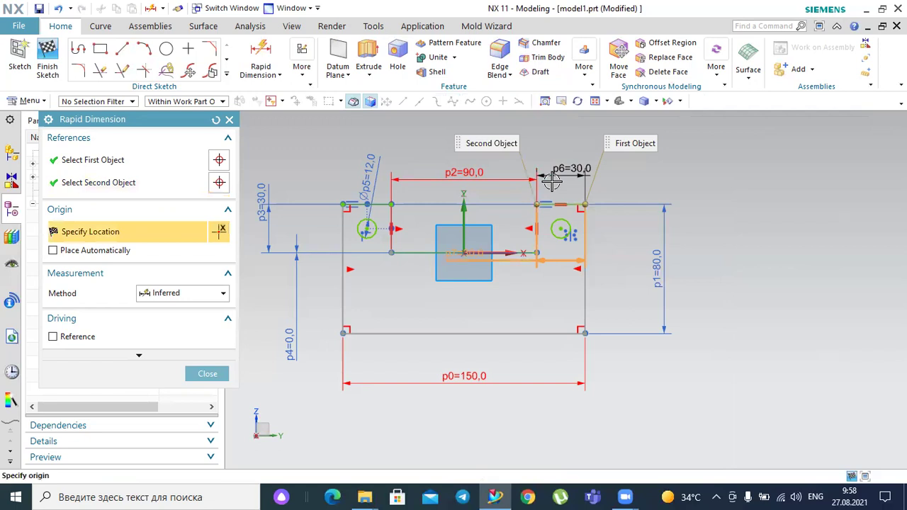
middle_click(566, 175)
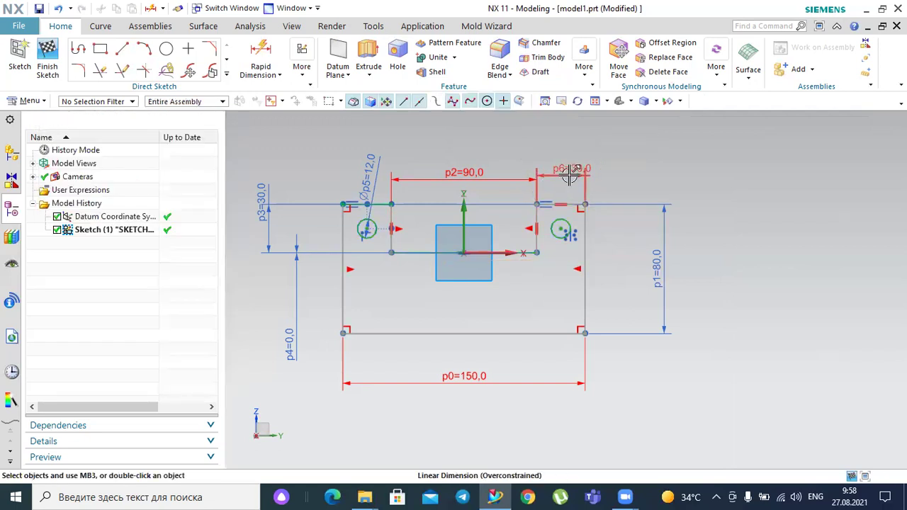
Delete the redundant dimension above the right tab and add a new driving rapid dimension to the same top edge, placed above the outline.
right_click(570, 174)
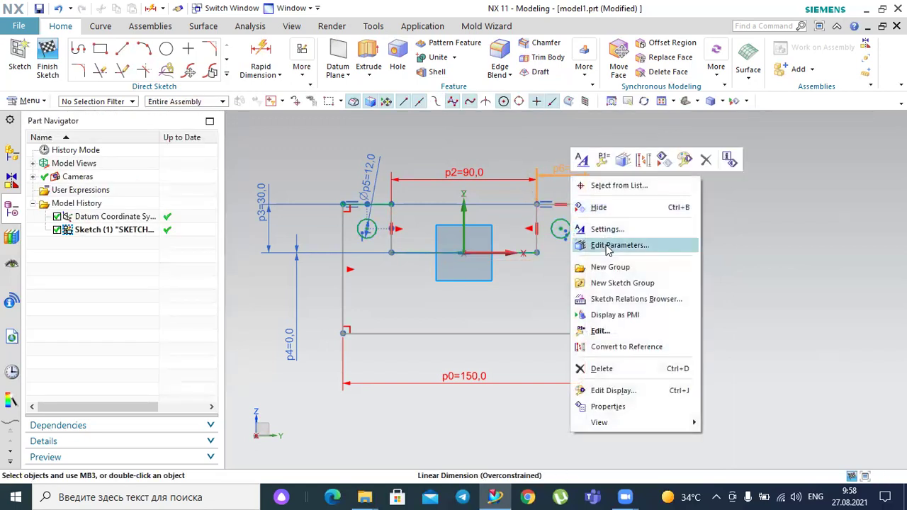
click(705, 159)
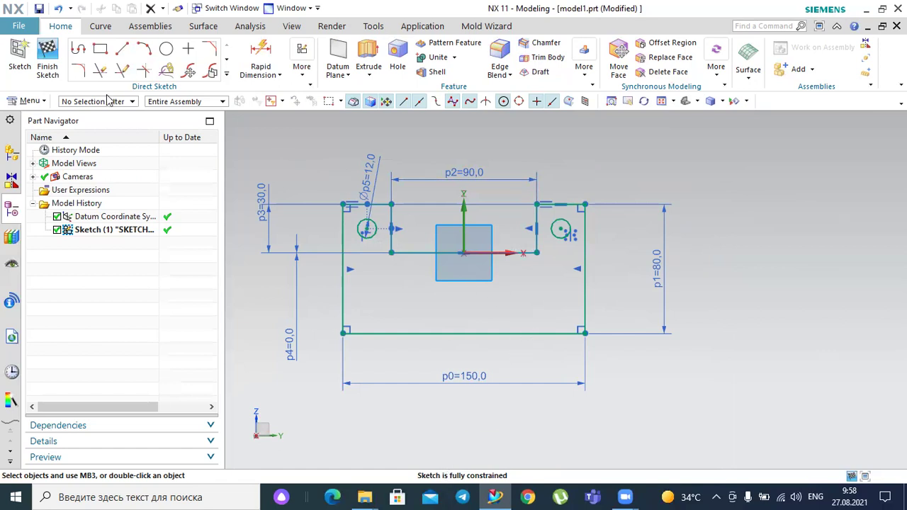
click(261, 56)
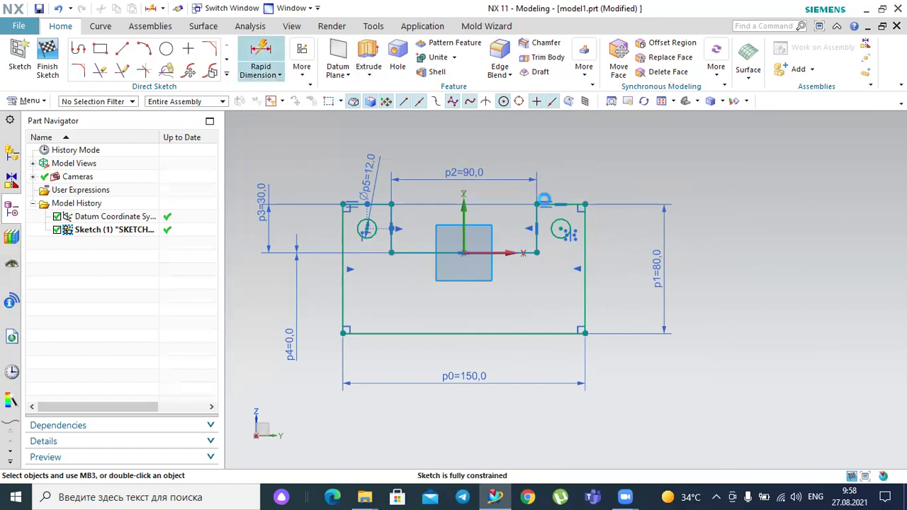
click(577, 204)
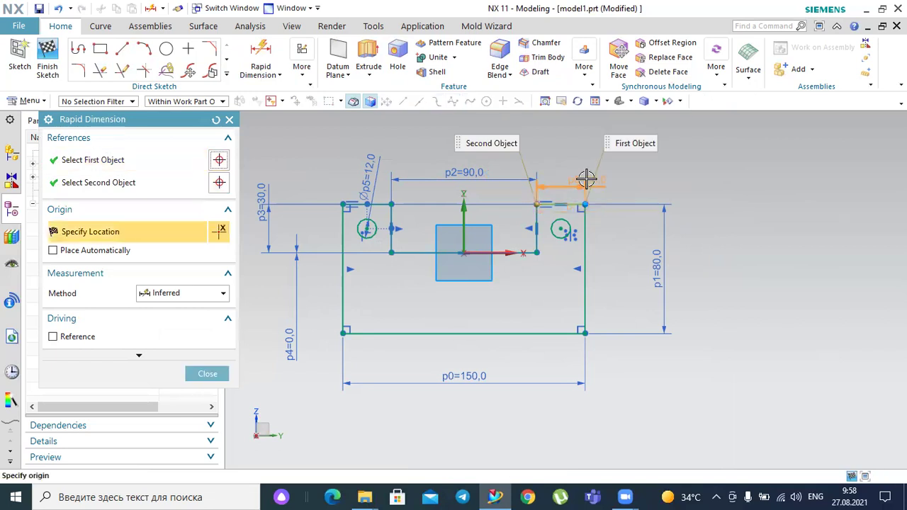
click(585, 178)
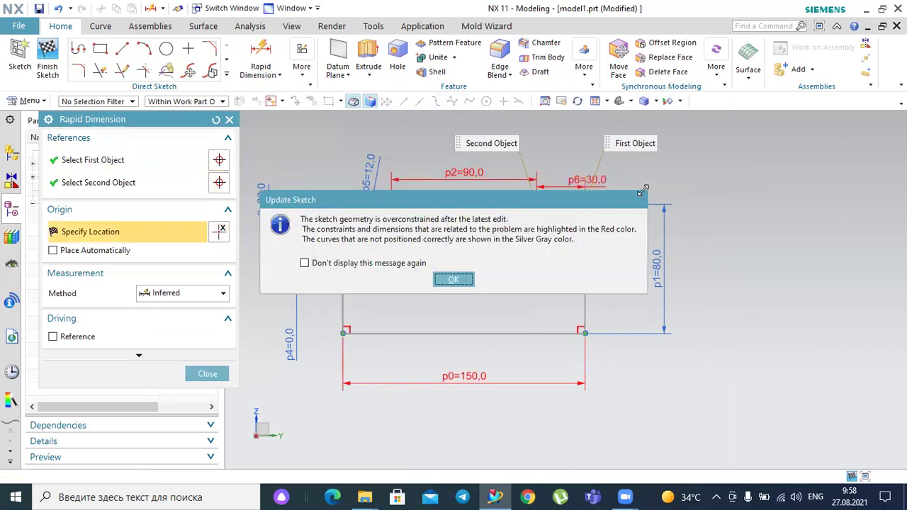
click(462, 278)
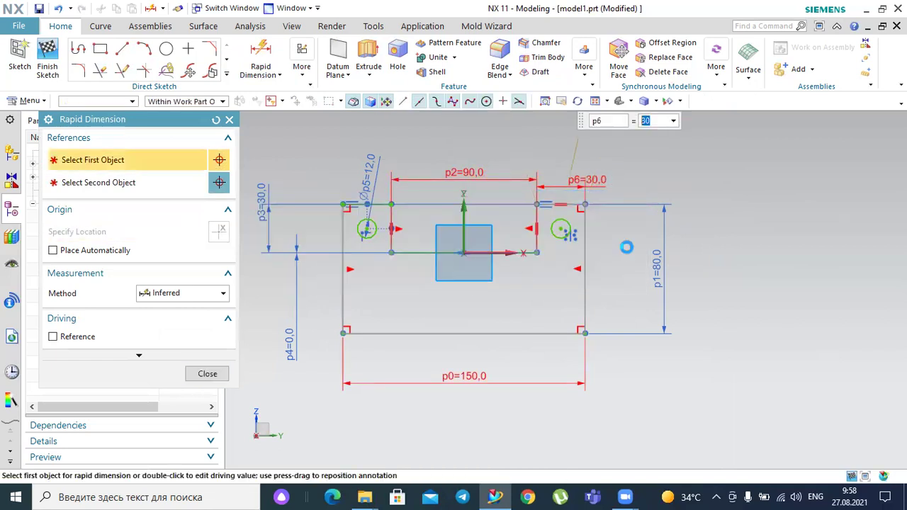
key(Escape)
Convert the right tab's redundant width dimension to a reference dimension and move its text out to the right of the outline.
right_click(593, 188)
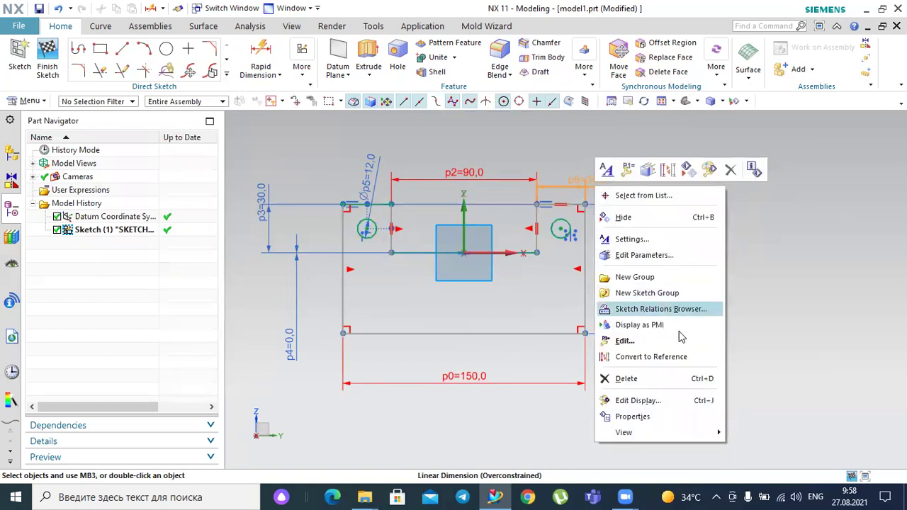
click(678, 359)
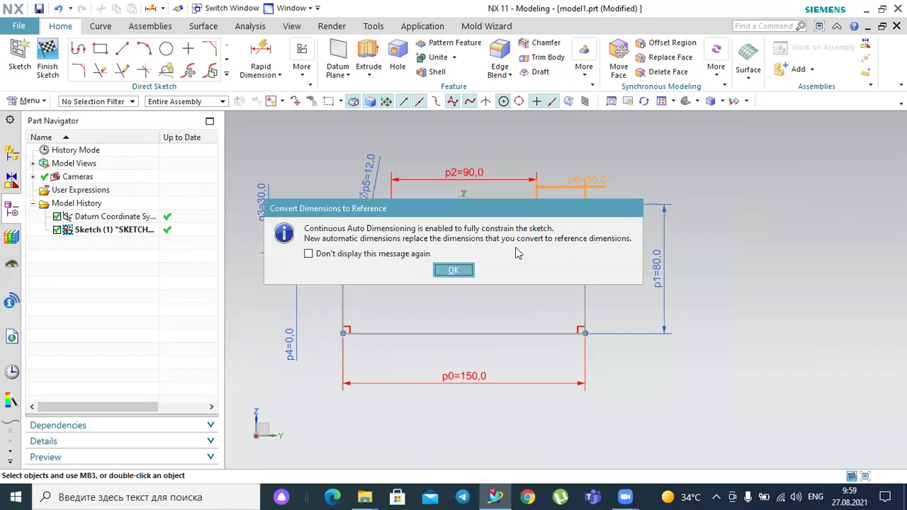
click(456, 272)
drag(578, 201, 697, 196)
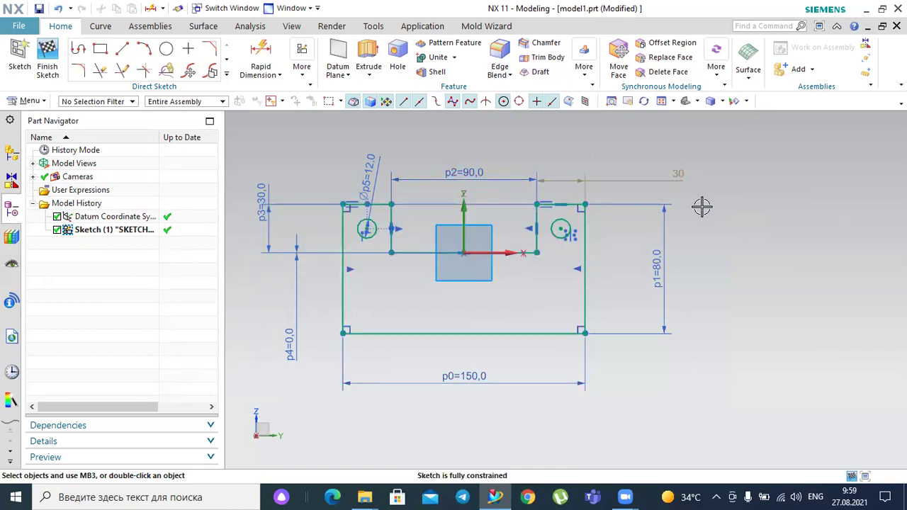